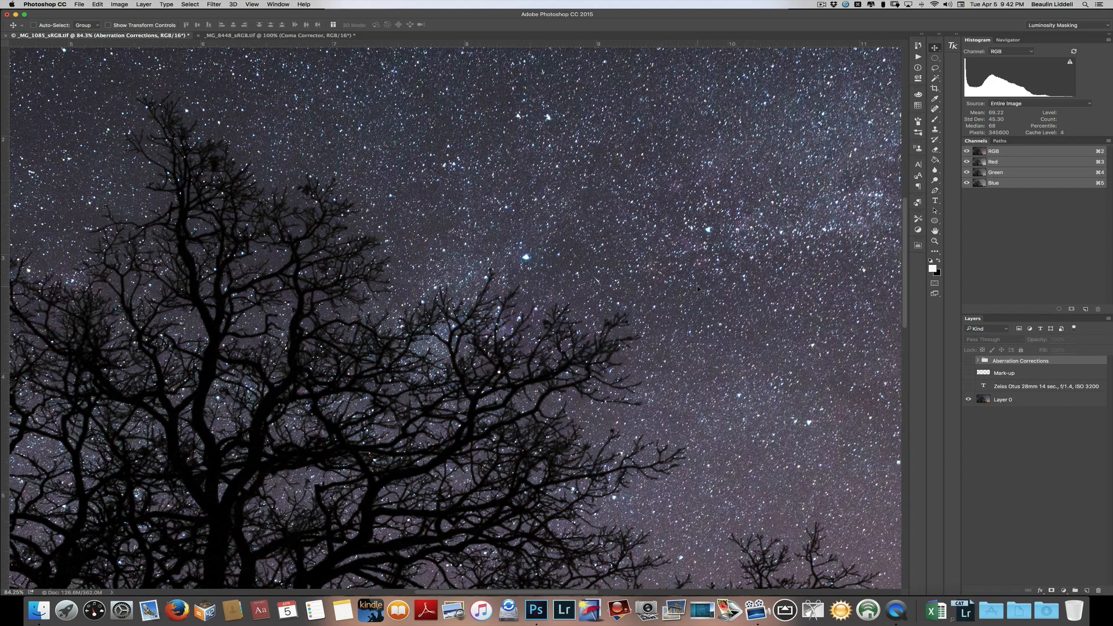
- Show the Mark-up layer, examine the circled stars and outlined corners at 100%, and hide the layer again
scroll(697, 288, "right", 6)
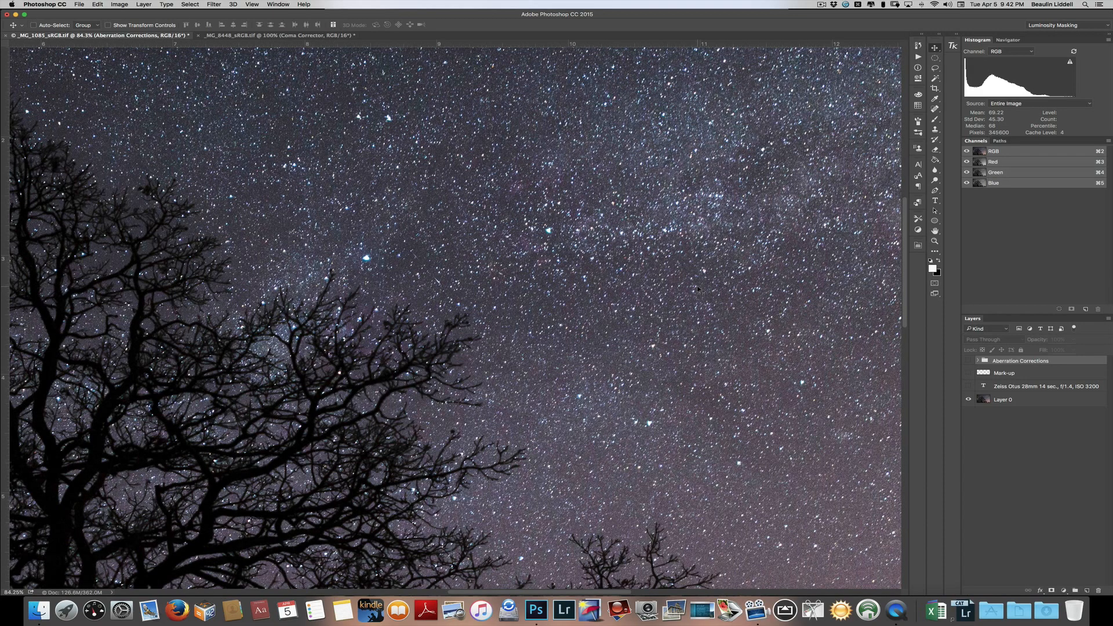
key("super+0")
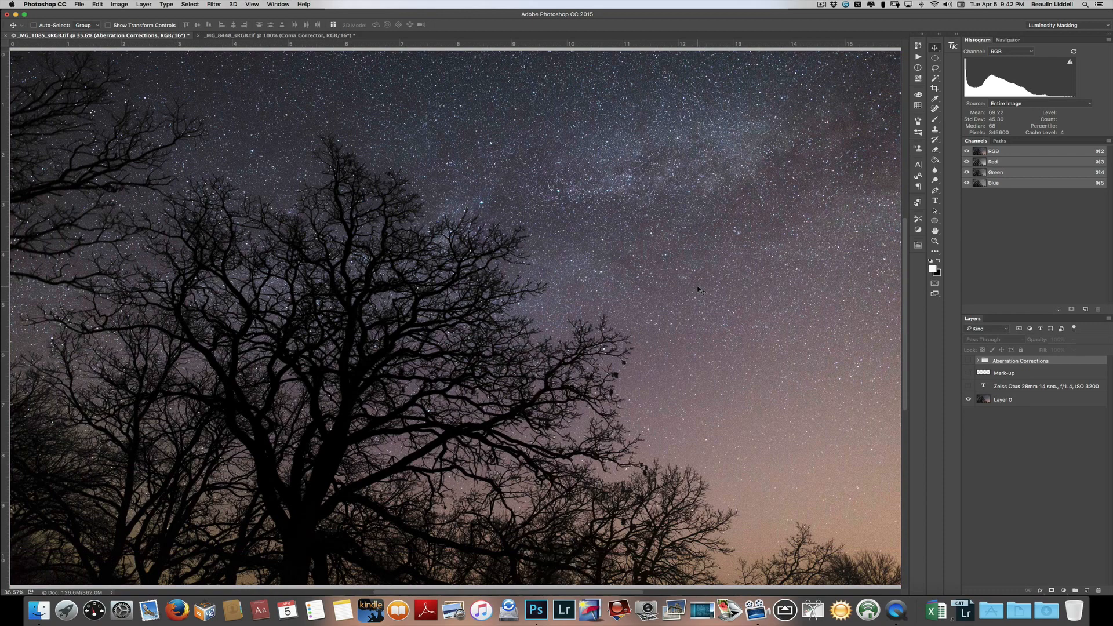
left_click(969, 361)
left_click(968, 372)
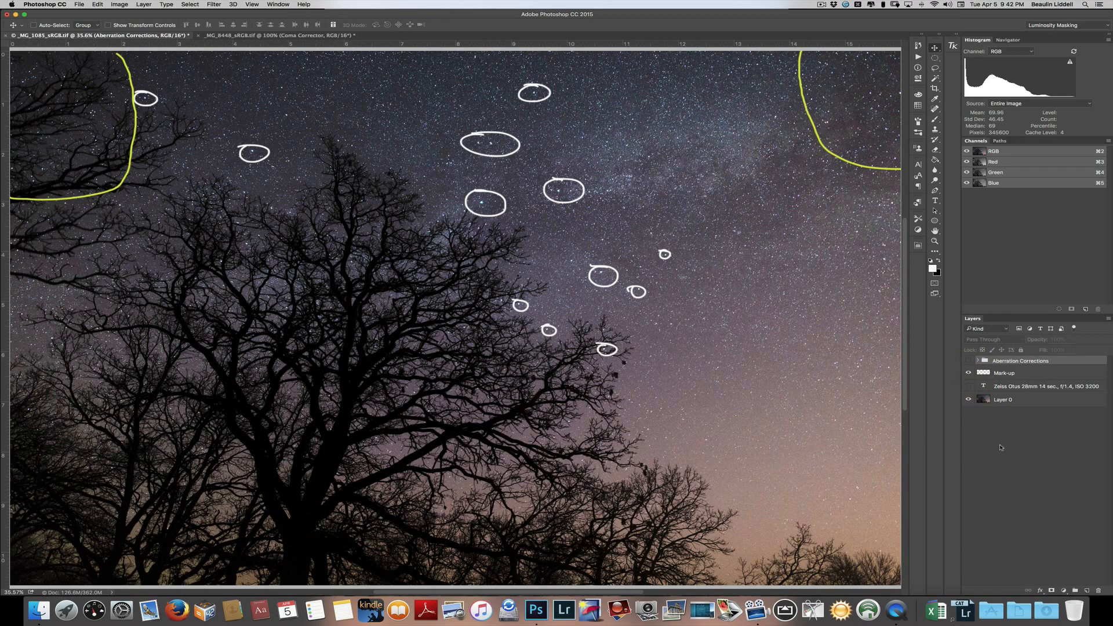
key("super+1")
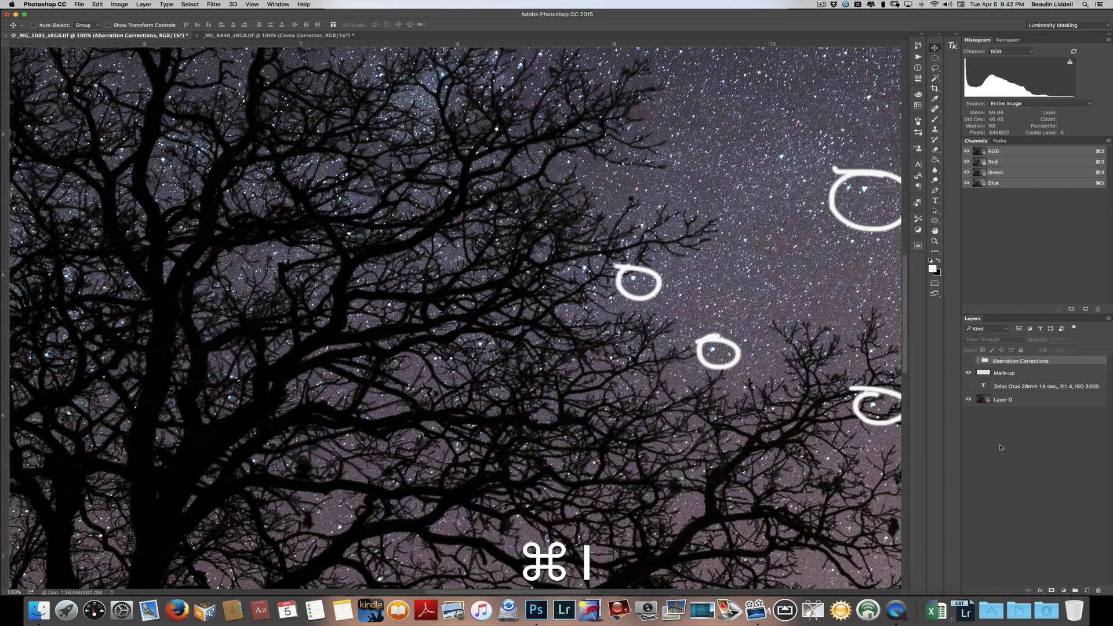
scroll(251, 232, "left", 15)
scroll(251, 232, "up", 8)
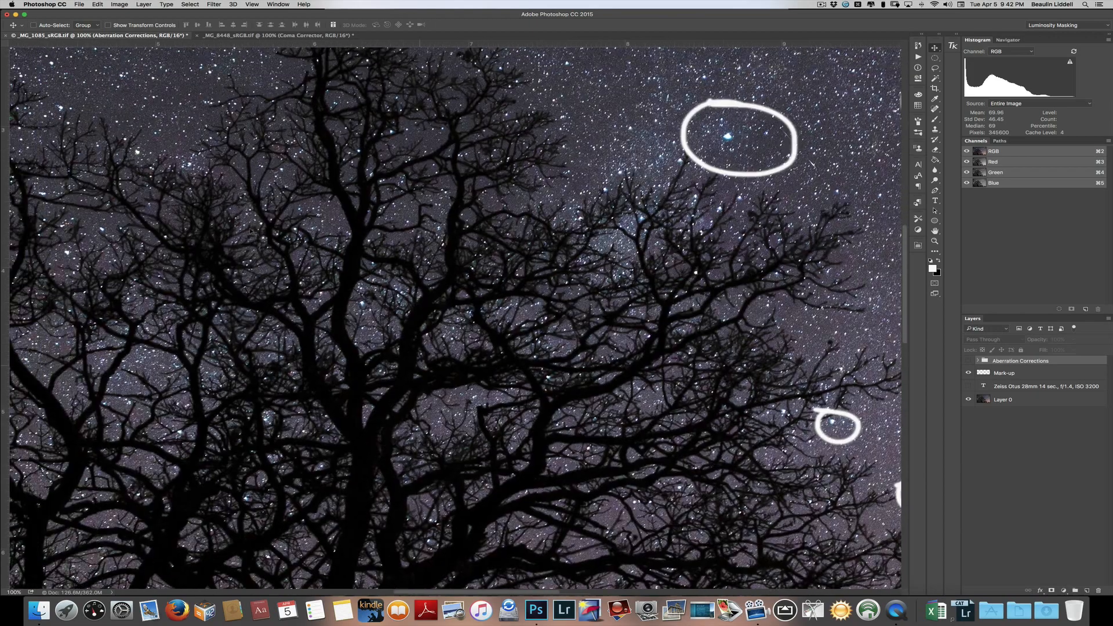
scroll(252, 232, "left", 5)
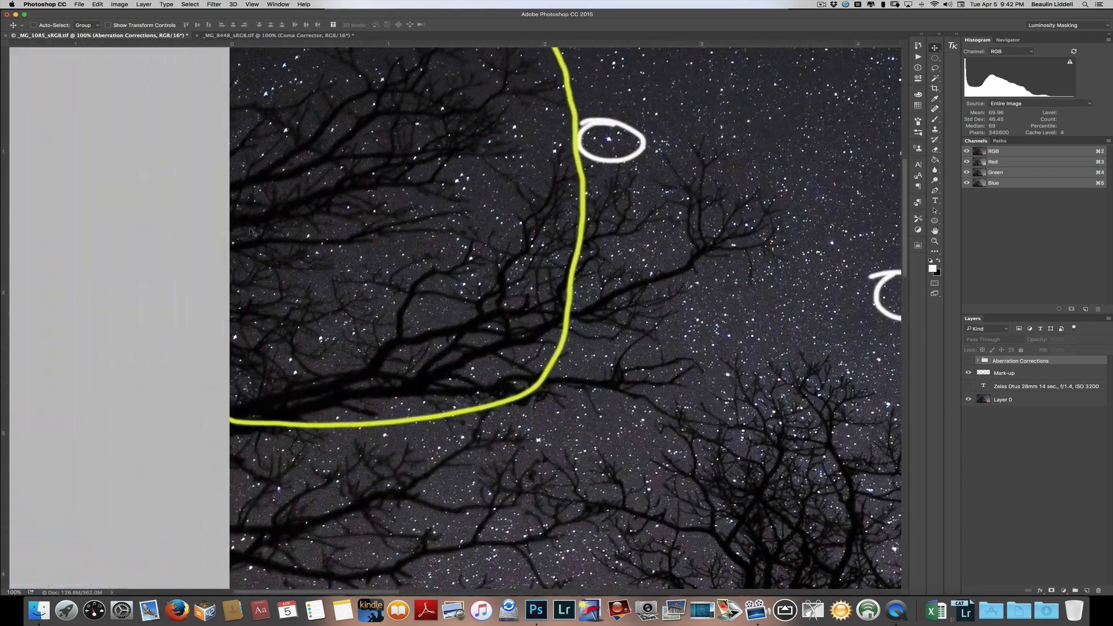
scroll(251, 232, "up", 8)
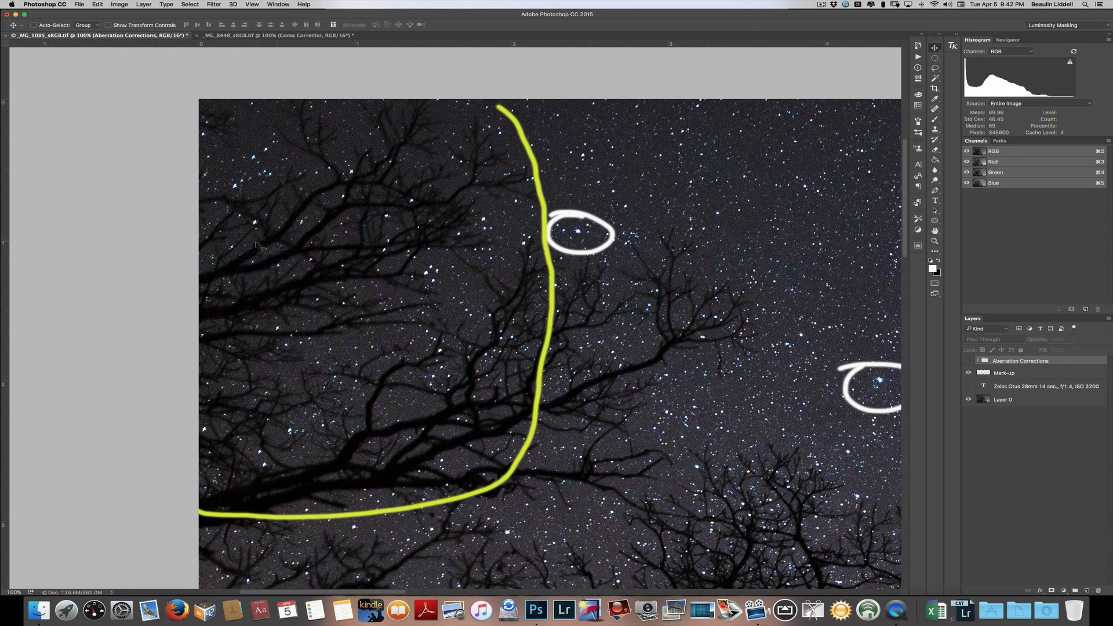
scroll(257, 247, "right", 20)
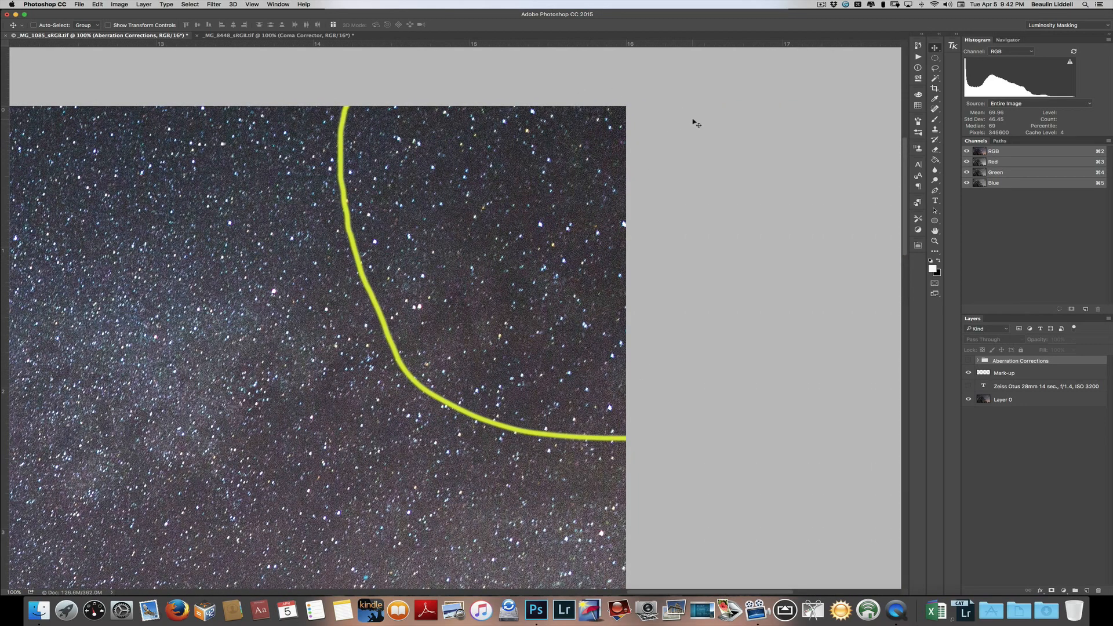
key("super+0")
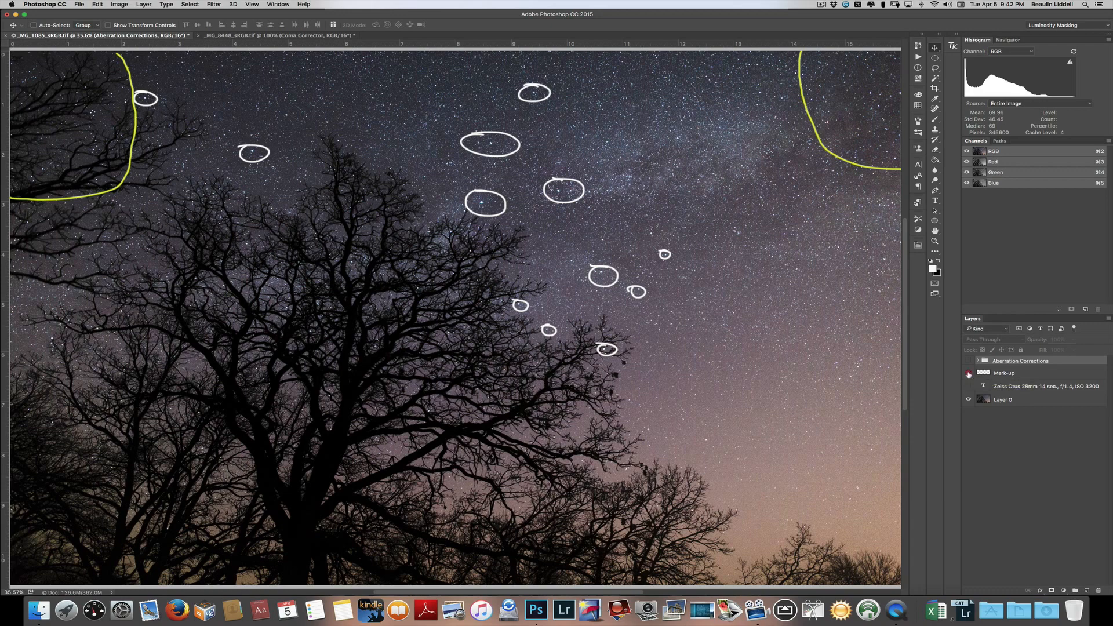
left_click(968, 374)
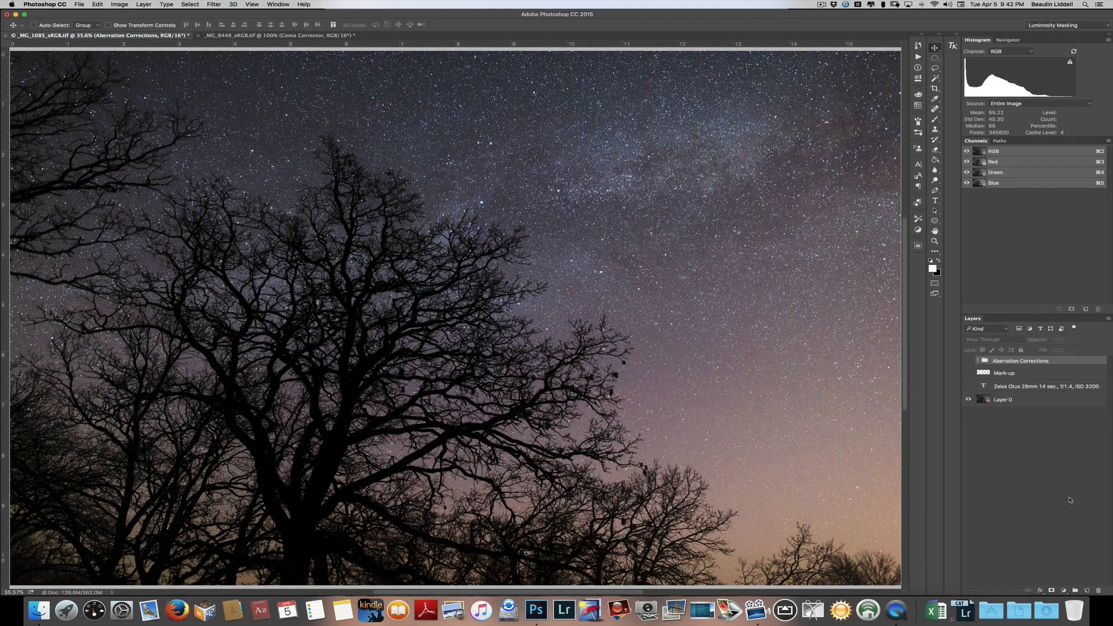
- Add a new empty layer on top of the stack and name it "Coma Corrector Brush"
left_click(1086, 590)
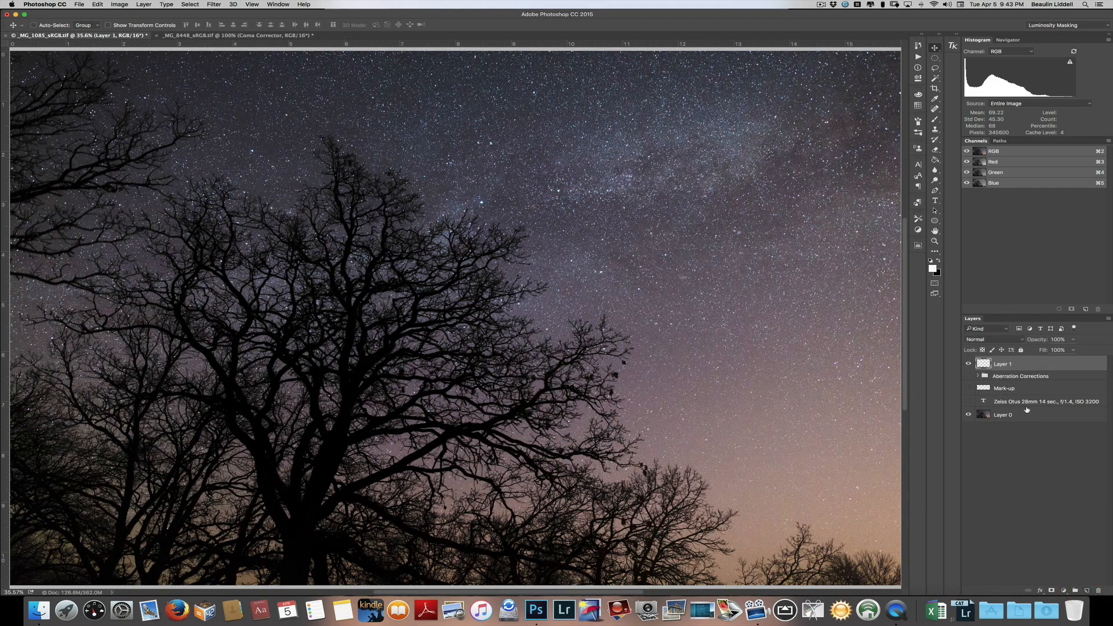
type("C")
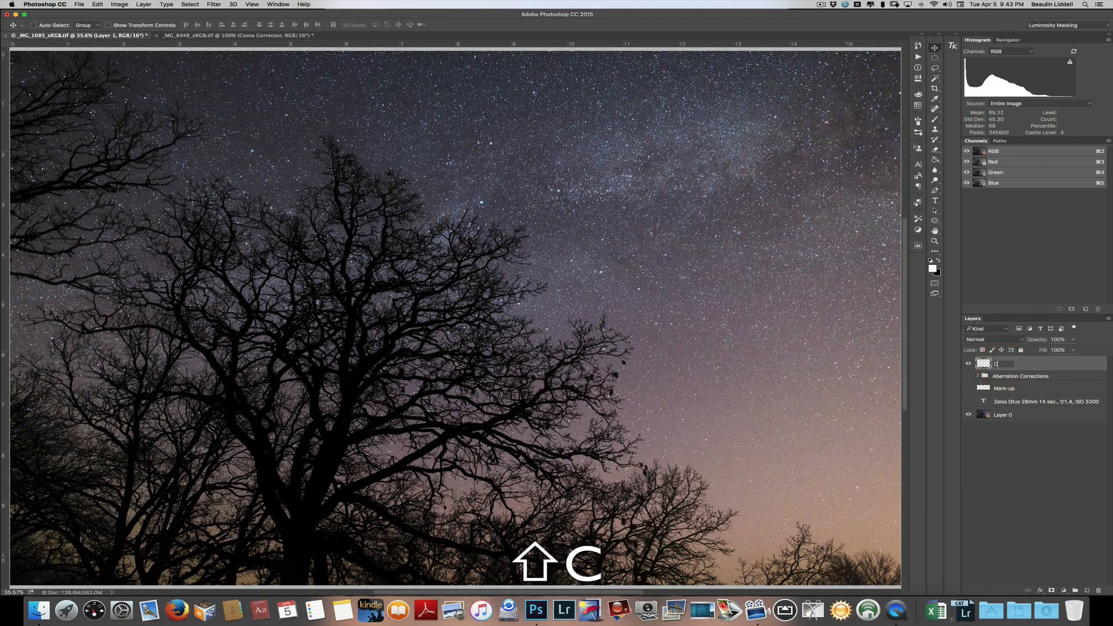
type("oma Correc")
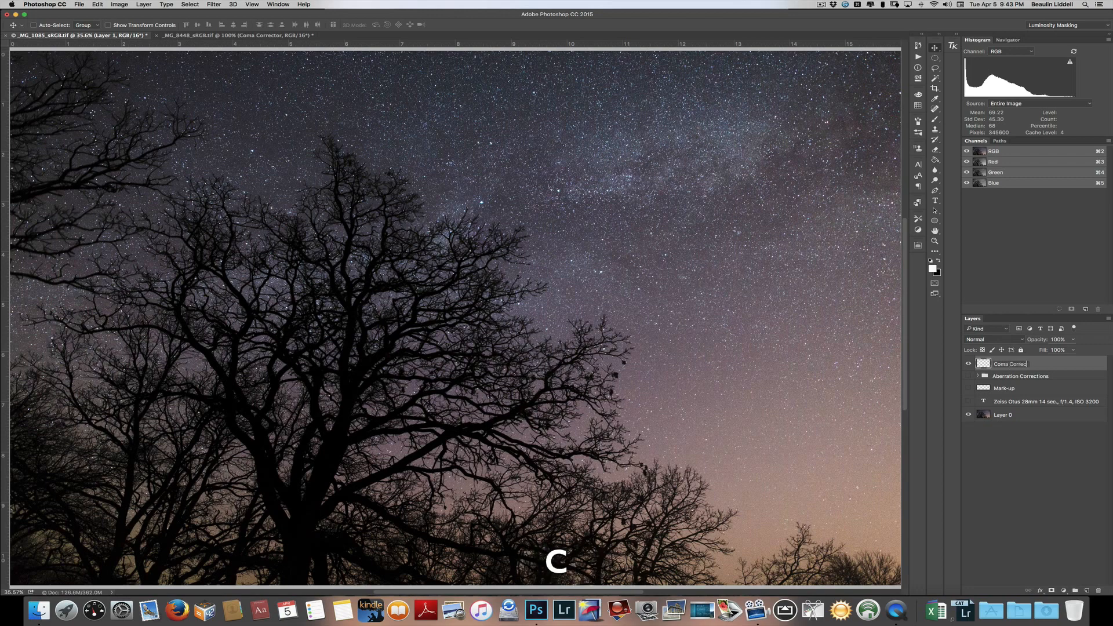
type("tor Brush")
key("Return")
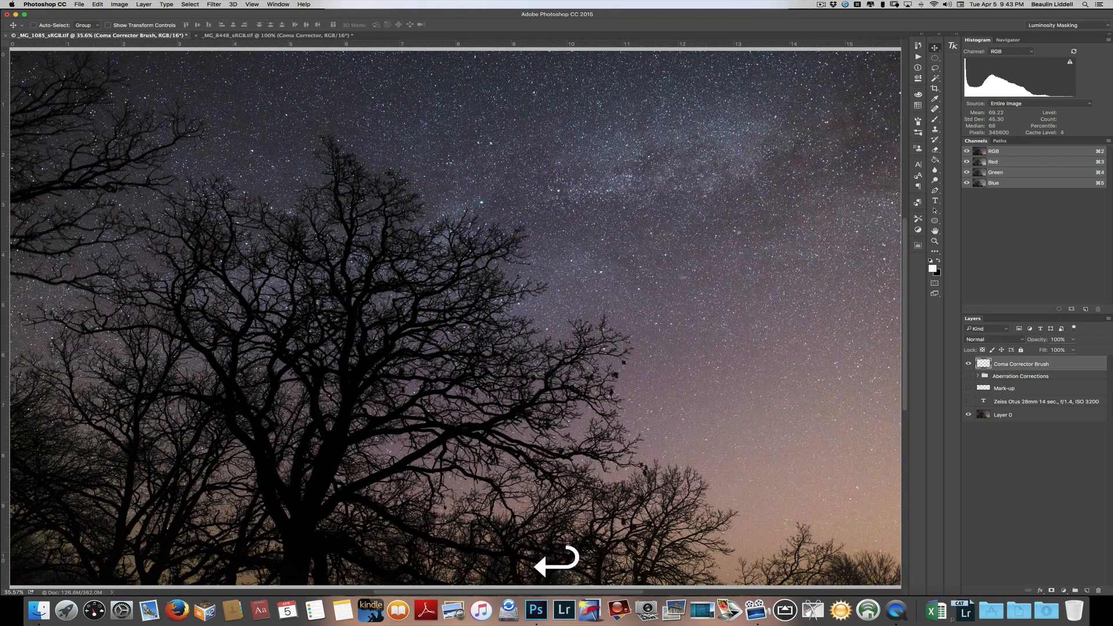
- Choose the Clone Stamp tool and load the ring-shaped 500 px brush preset at the end of the list
left_click(935, 130)
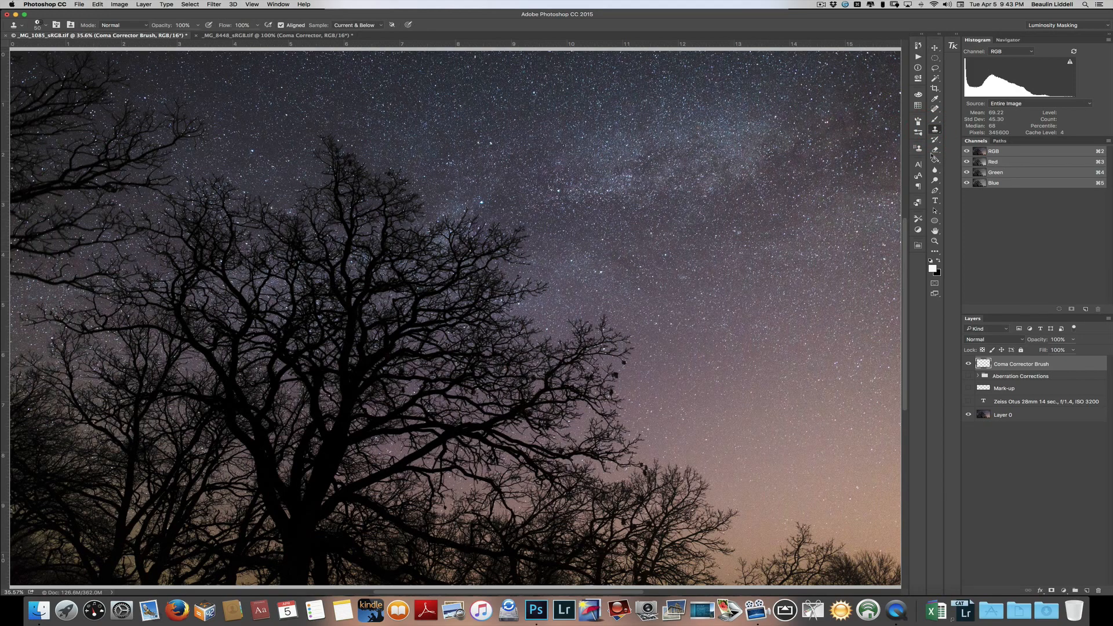
key("bracketleft")
key("bracketleft")
left_click(918, 133)
left_click(850, 325)
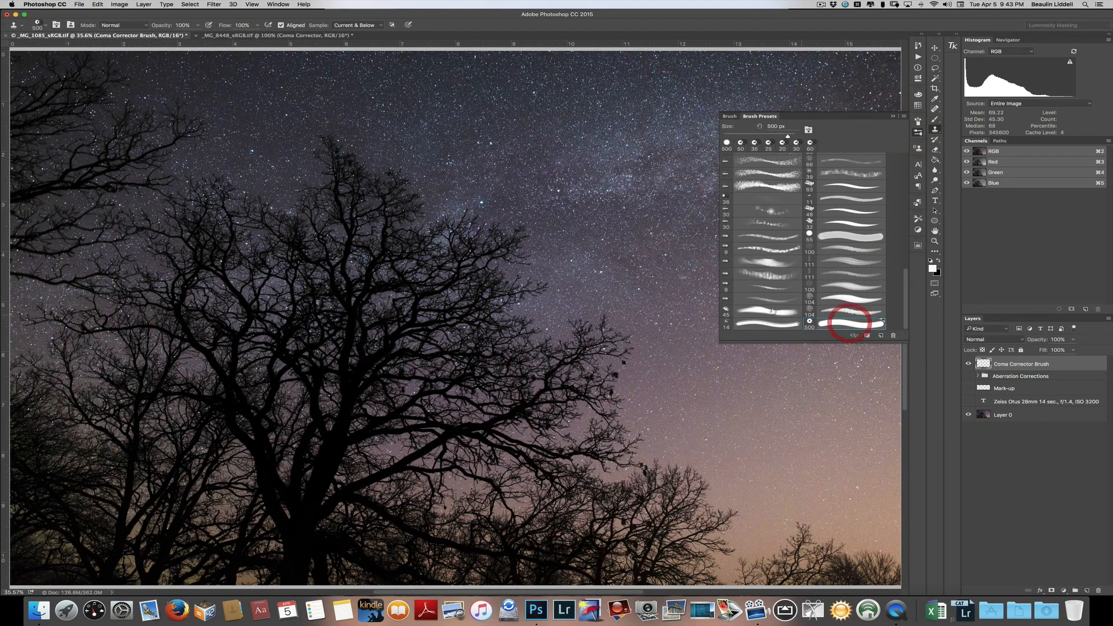
left_click(894, 117)
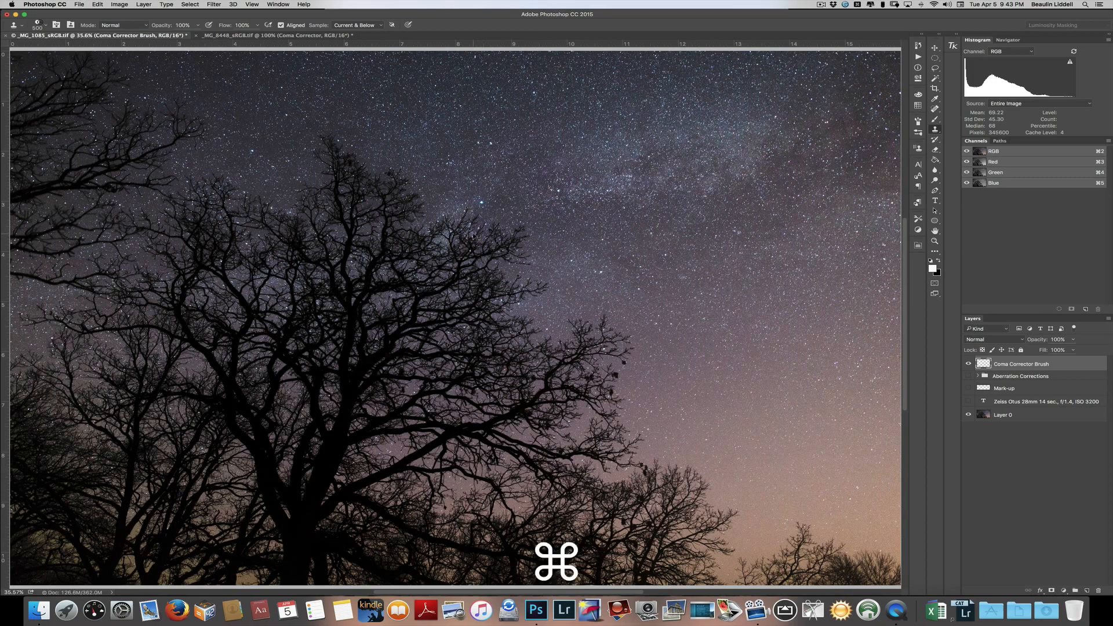
- Reduce the ring brush to 45 px and stamp sampled clean sky around the bright blue-haloed star above the tree branches
key("super+1")
scroll(482, 232, "up", 8)
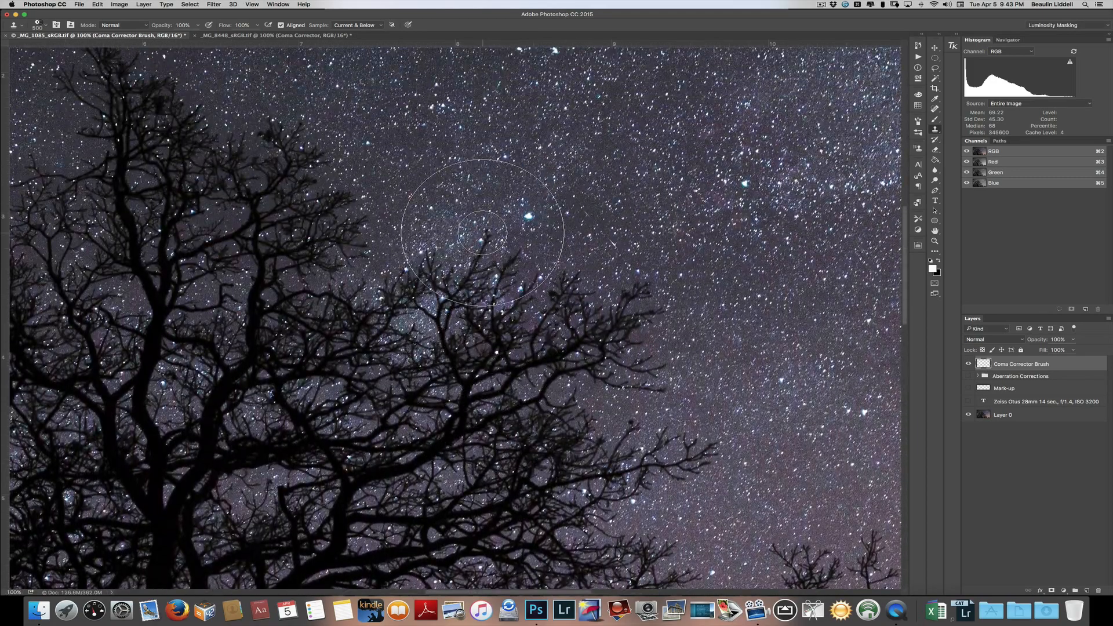
scroll(483, 233, "up", 1)
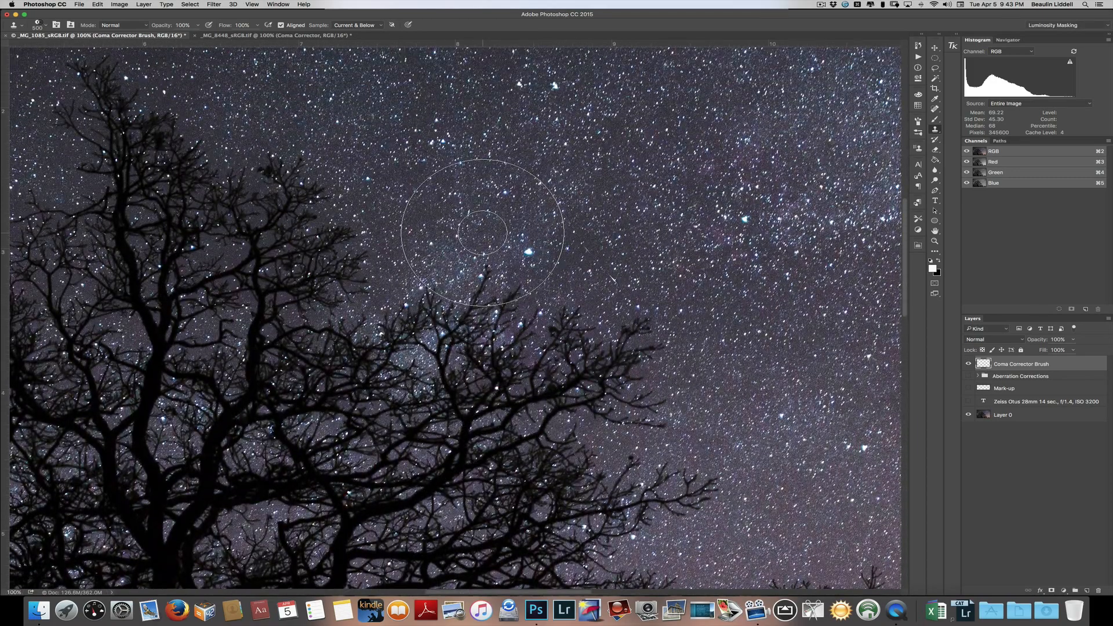
key("super+equal")
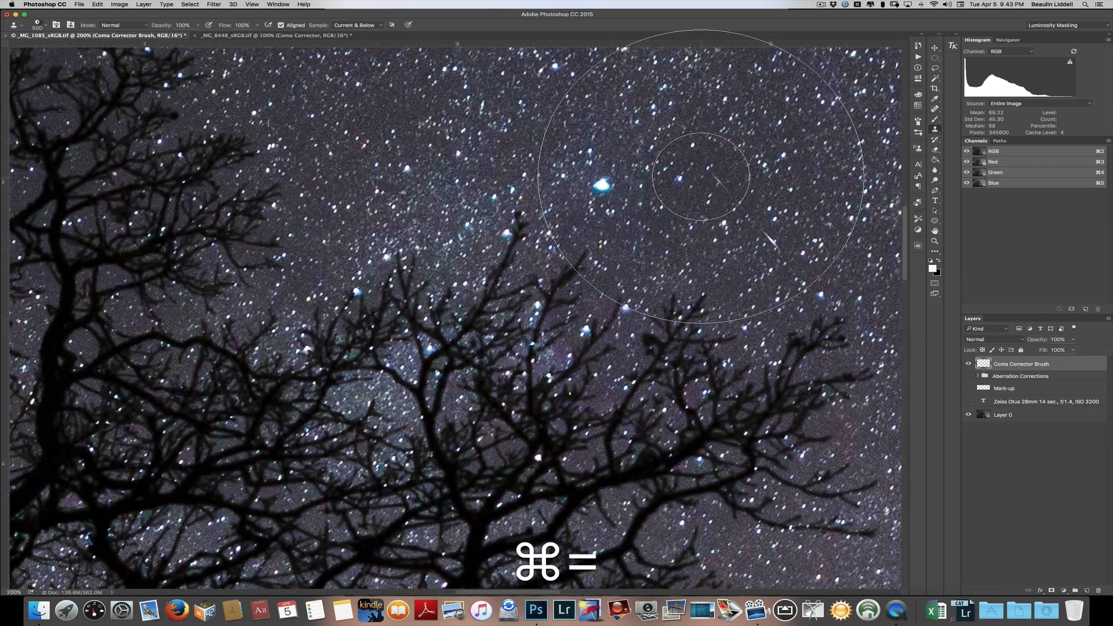
key("bracketleft")
key("bracketleft")
key("bracketleft")
key("bracketleft")
key("bracketleft")
key("bracketleft")
key("bracketleft")
key("bracketleft")
key("bracketleft")
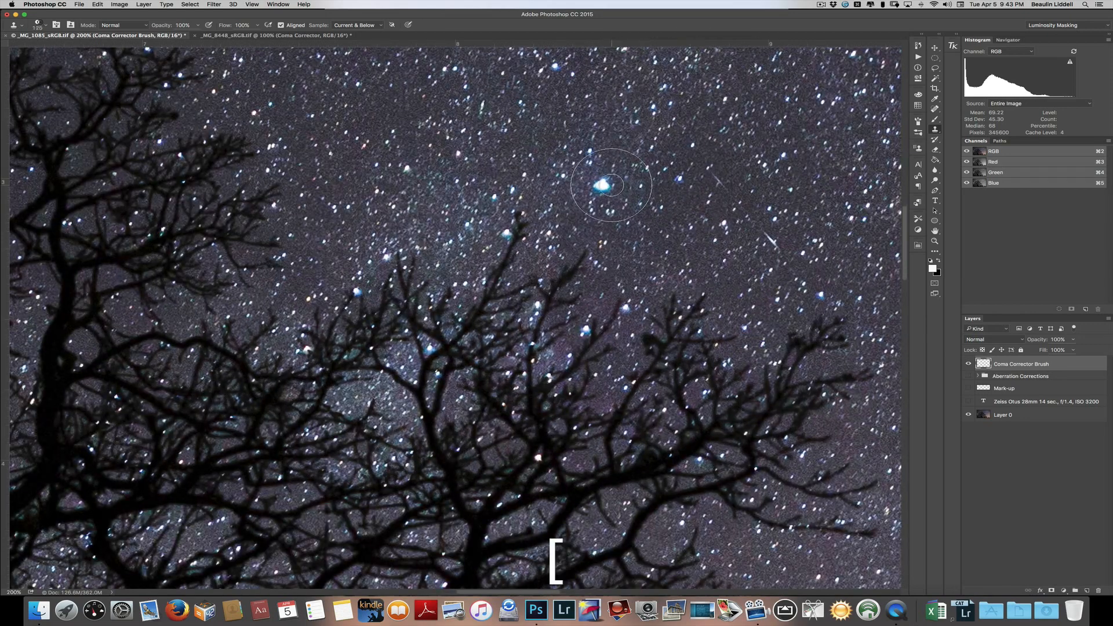
key("bracketleft")
key("bracketleft")
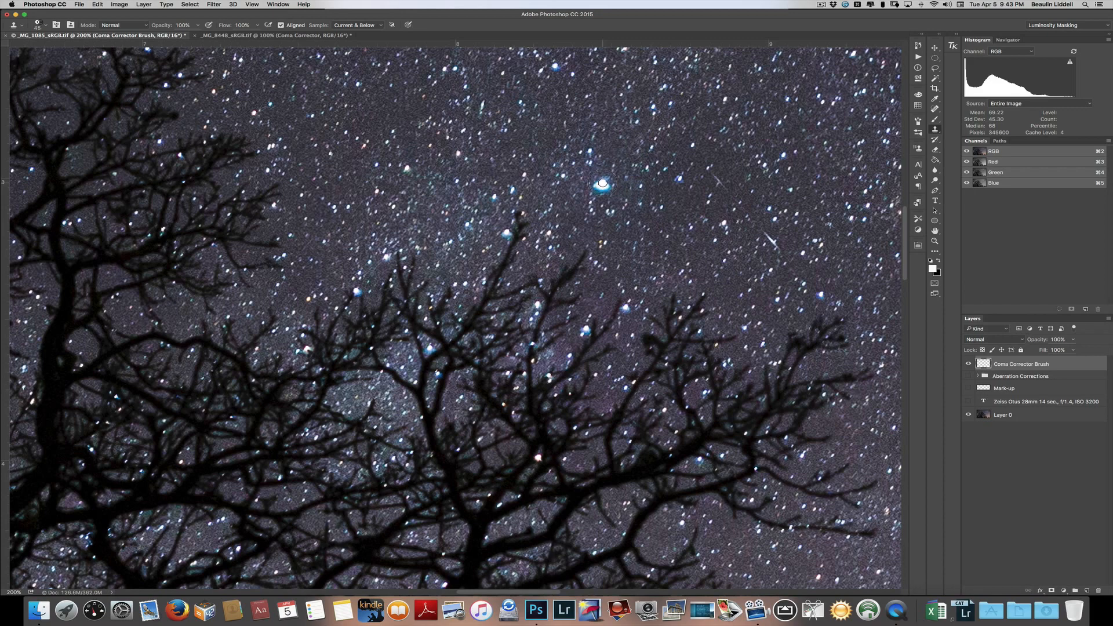
key("alt")
left_click(538, 195, "alt")
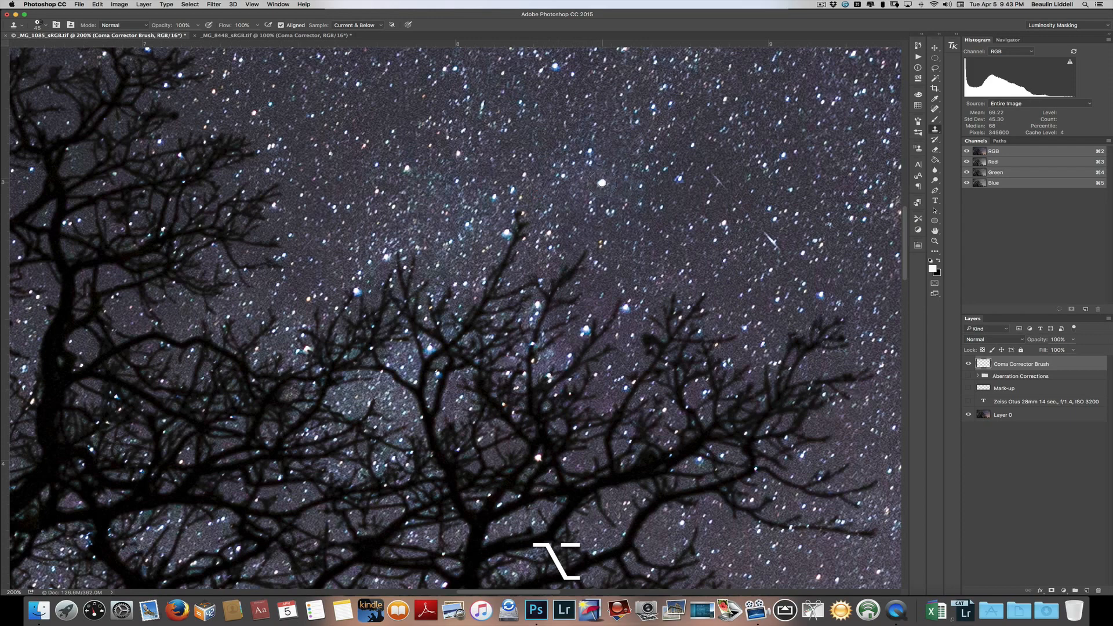
left_click(603, 183)
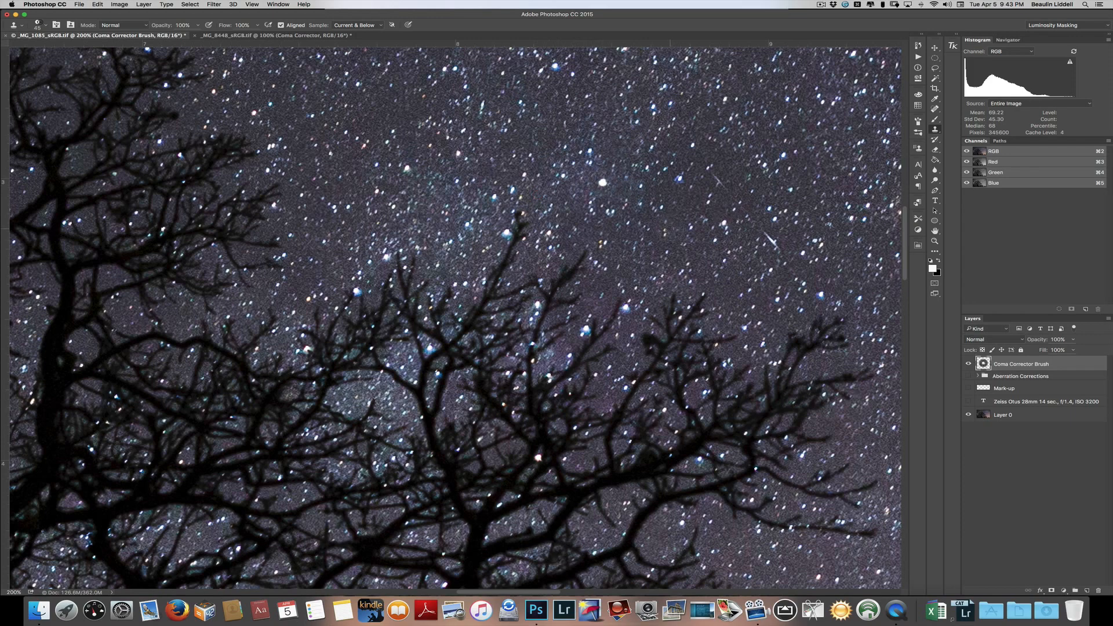
- Shrink the ring brush further and stamp sampled sky around the small blue-fringed star just above the right-hand branch tips
scroll(670, 229, "up", 1)
scroll(670, 228, "right", 4)
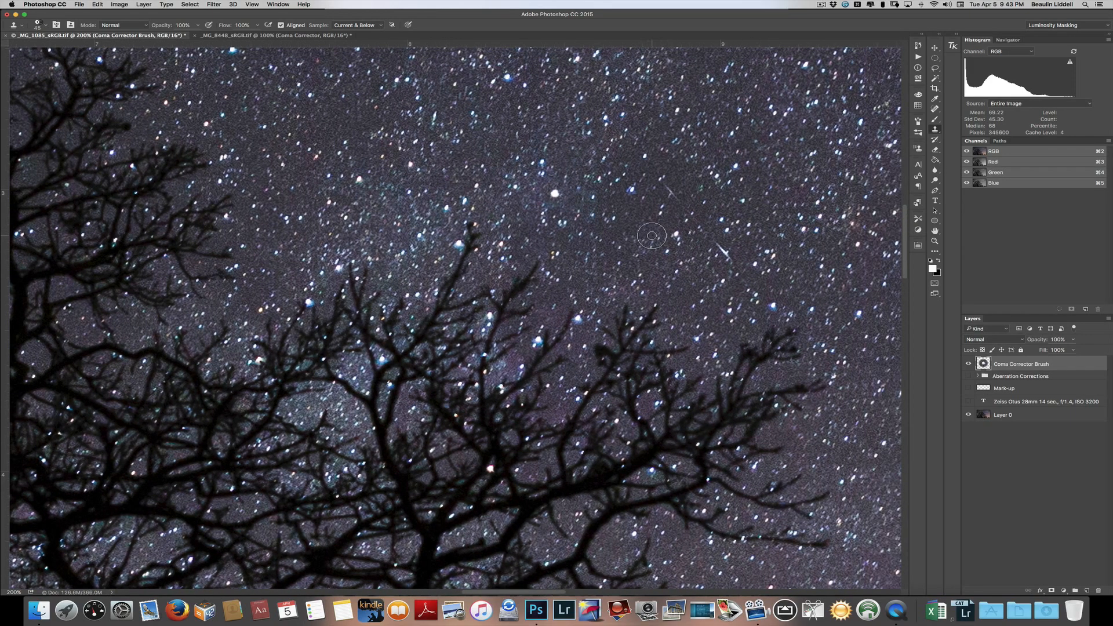
scroll(656, 235, "right", 4)
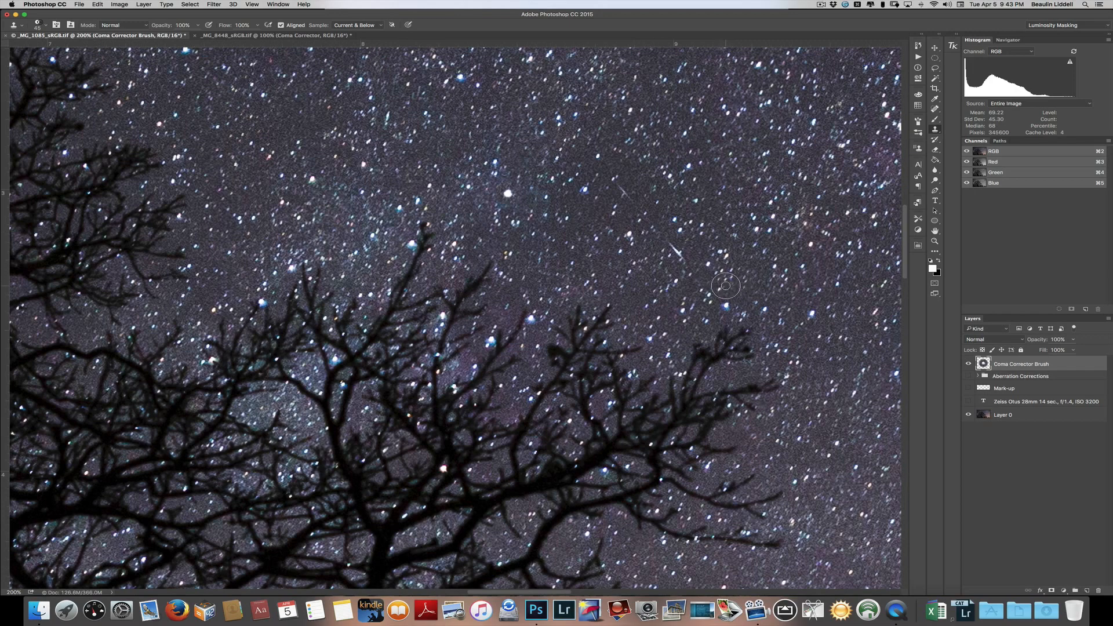
key("bracketleft")
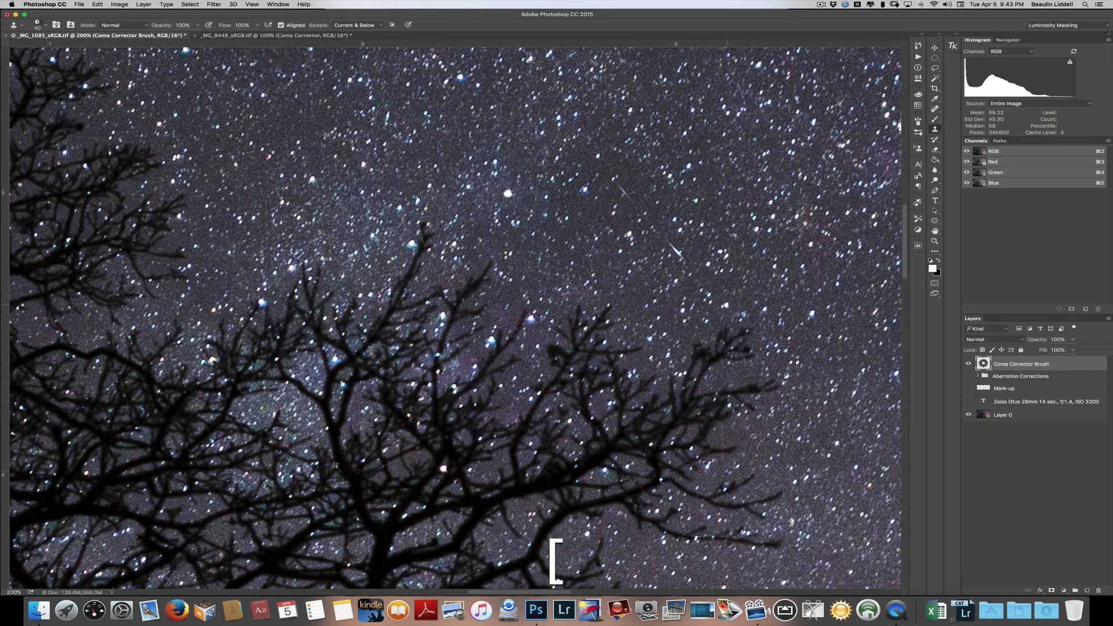
key("bracketleft")
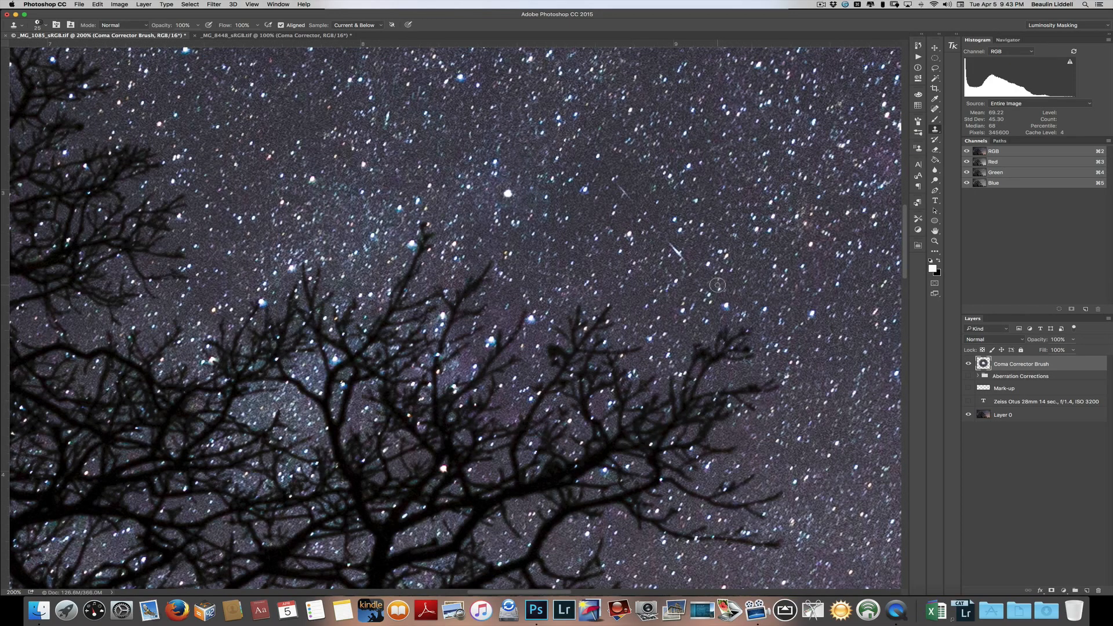
key("alt")
left_click(719, 283, "alt")
left_click(726, 305)
- Set the ring brush to 30 px and stamp sampled sky around the star up and left of the corrected bright star
scroll(701, 216, "up", 6)
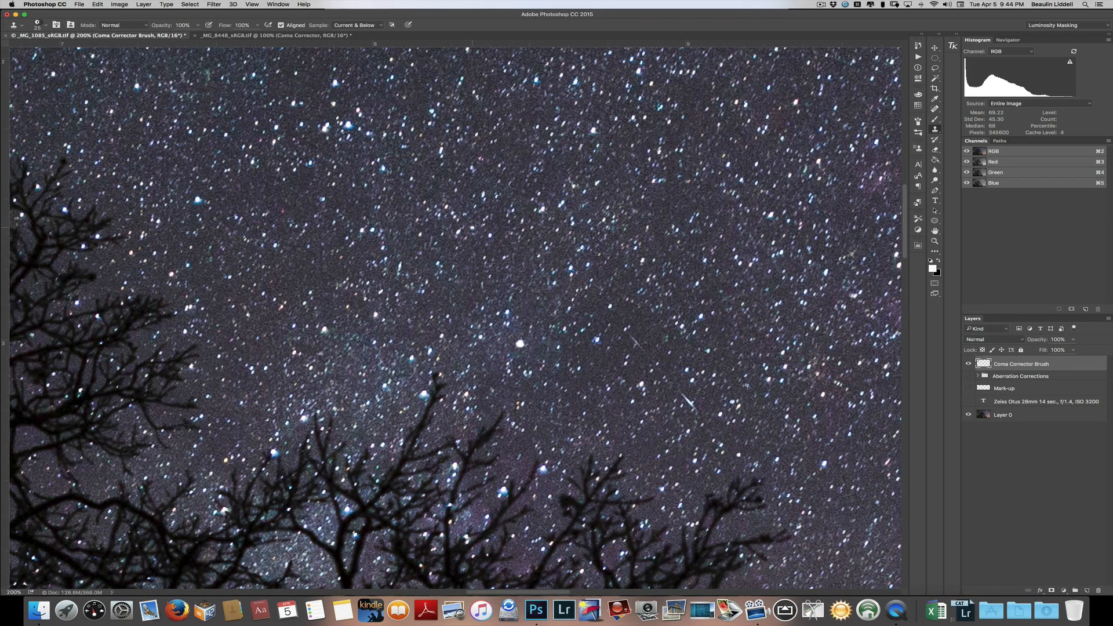
key("bracketright")
left_click(474, 254)
left_click(472, 244, "alt")
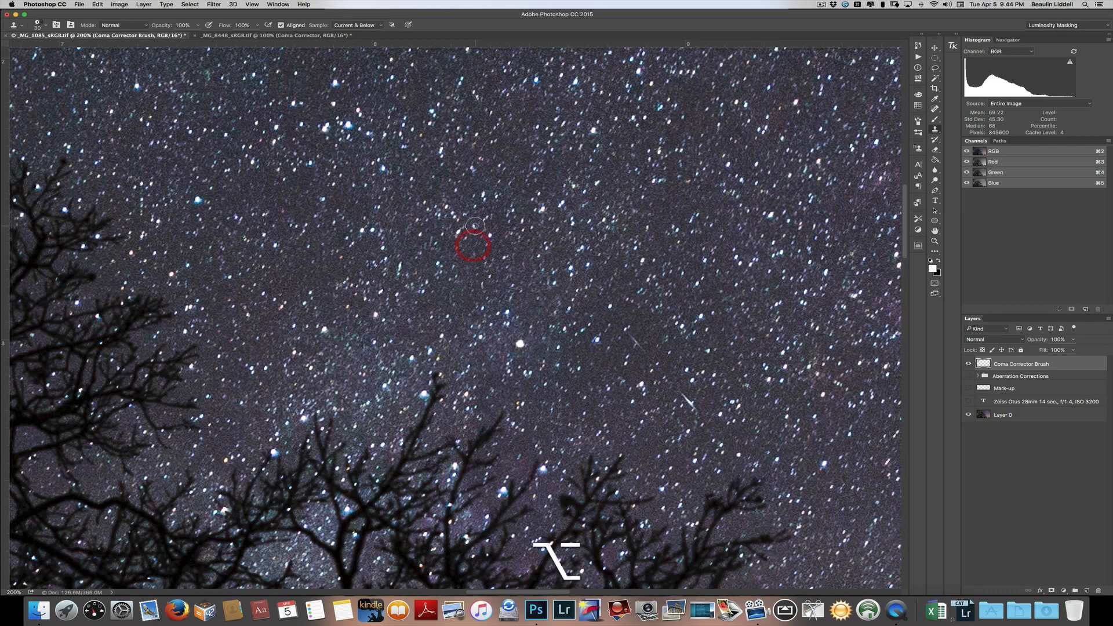
left_click(472, 226)
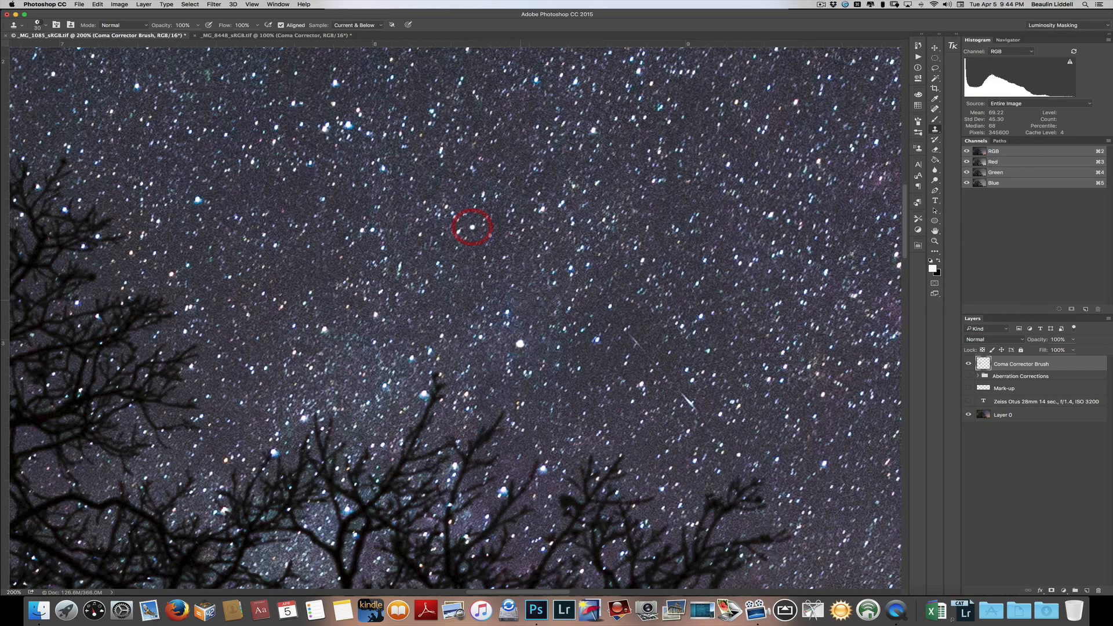
- Stamp sampled sky around the blue-fringed star in the open sky just right of the tall tree's upper branches
scroll(617, 290, "left", 6)
scroll(617, 290, "left", 5)
scroll(617, 290, "up", 2)
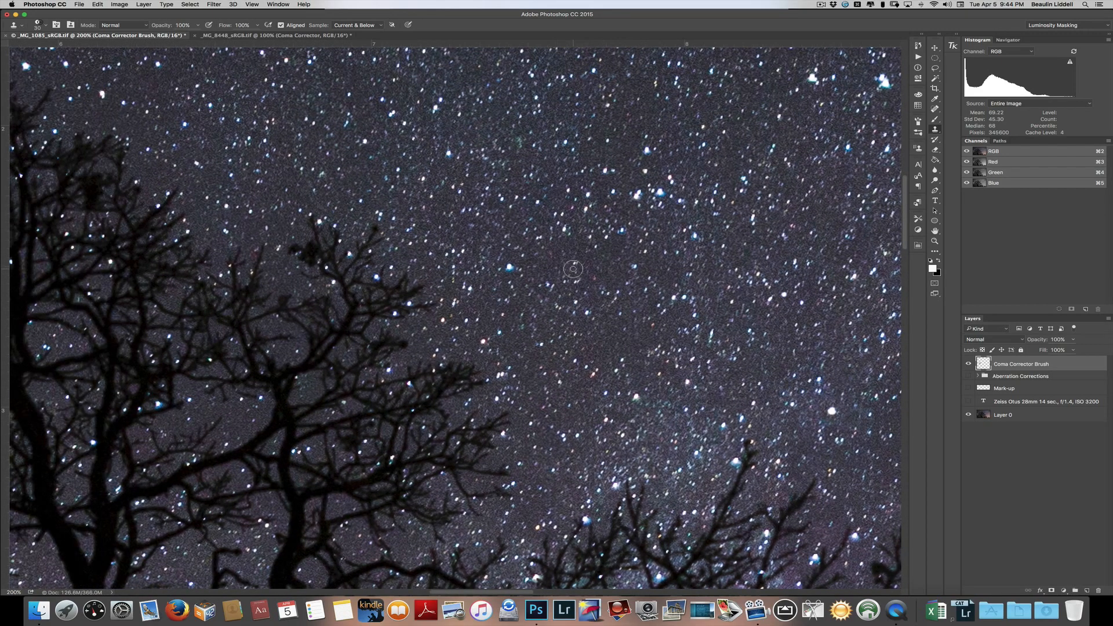
left_click(534, 263, "alt")
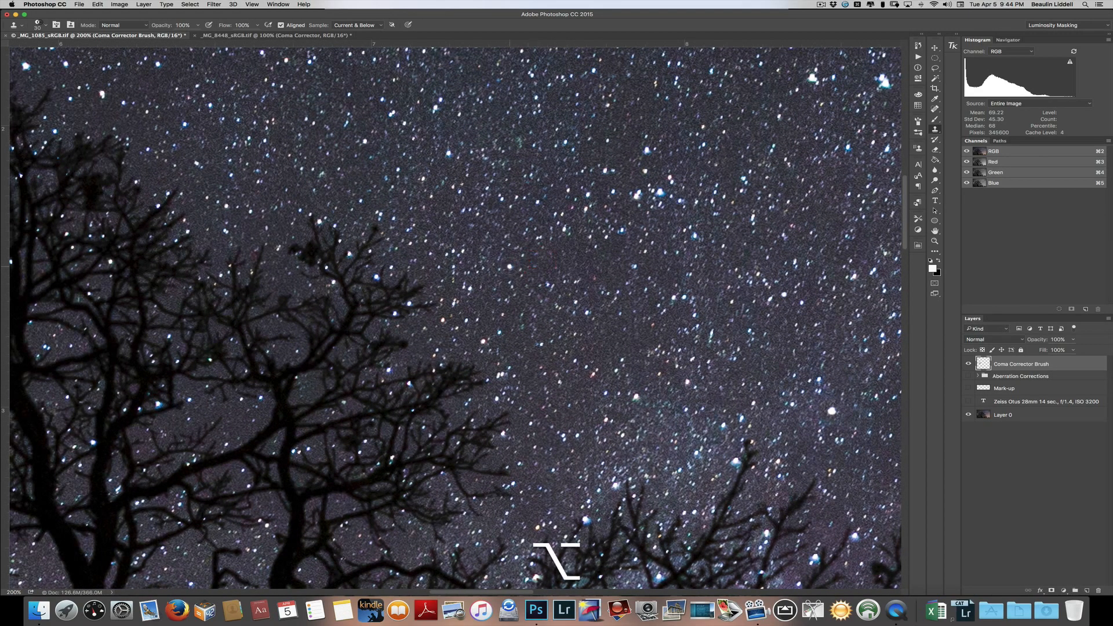
left_click(509, 267)
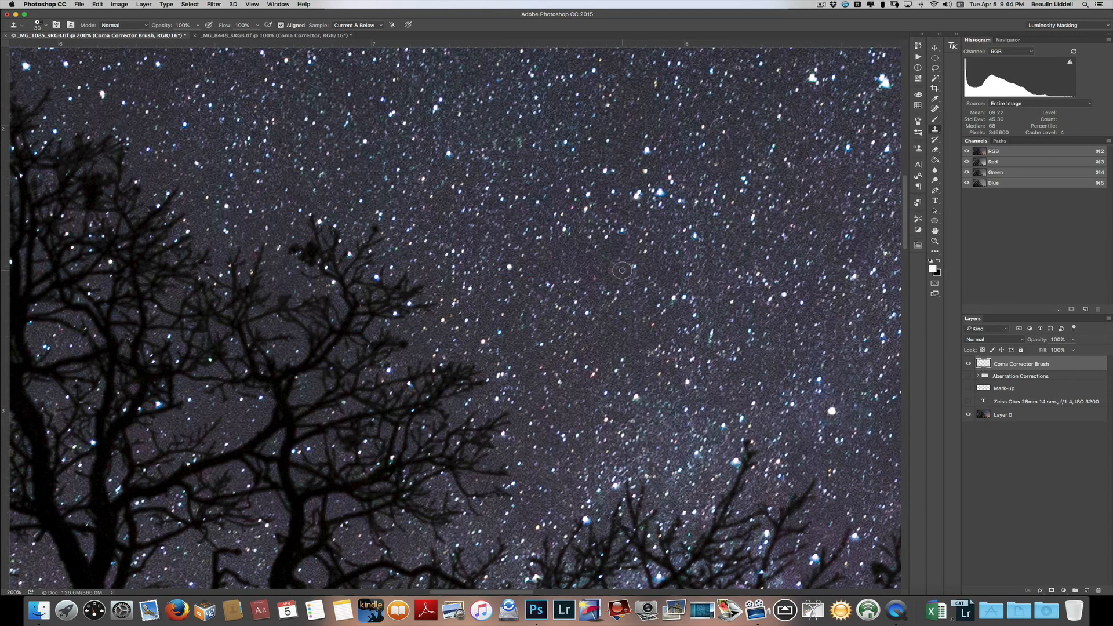
scroll(621, 270, "up", 1)
scroll(622, 270, "right", 2)
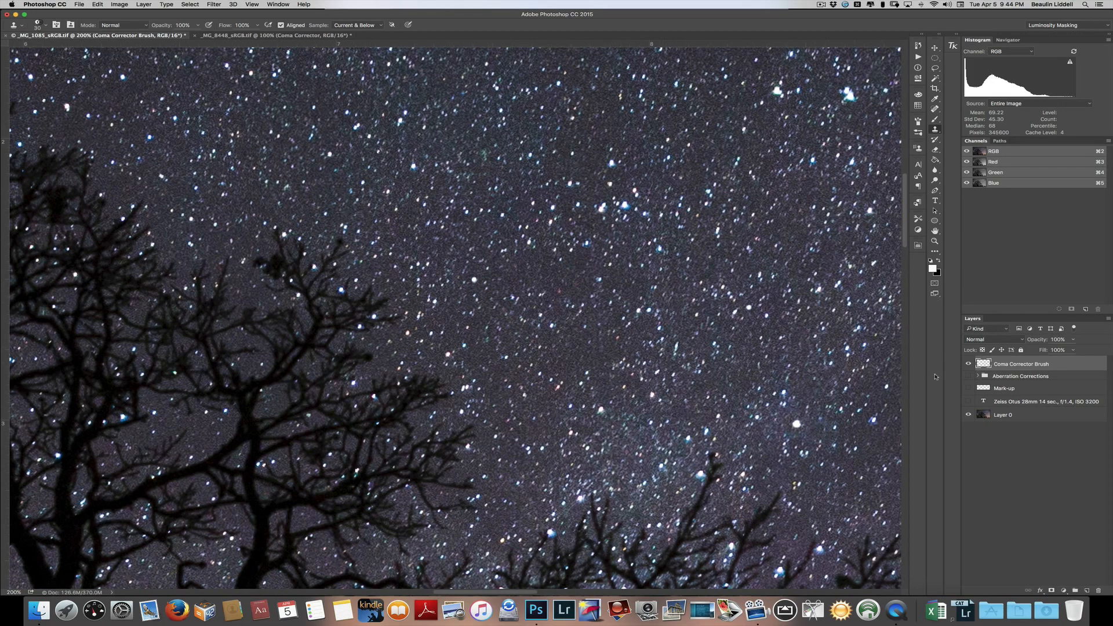
- Toggle the Coma Corrector Brush layer off and on to compare the corrected stars with the originals
left_click(969, 363)
left_click(968, 364)
left_click(968, 364)
left_click(969, 363)
- Hide Layer 0 to inspect the ring-shaped stamps on their own, and show the photo layer again
left_click(968, 415)
scroll(764, 381, "right", 2)
scroll(765, 381, "right", 5)
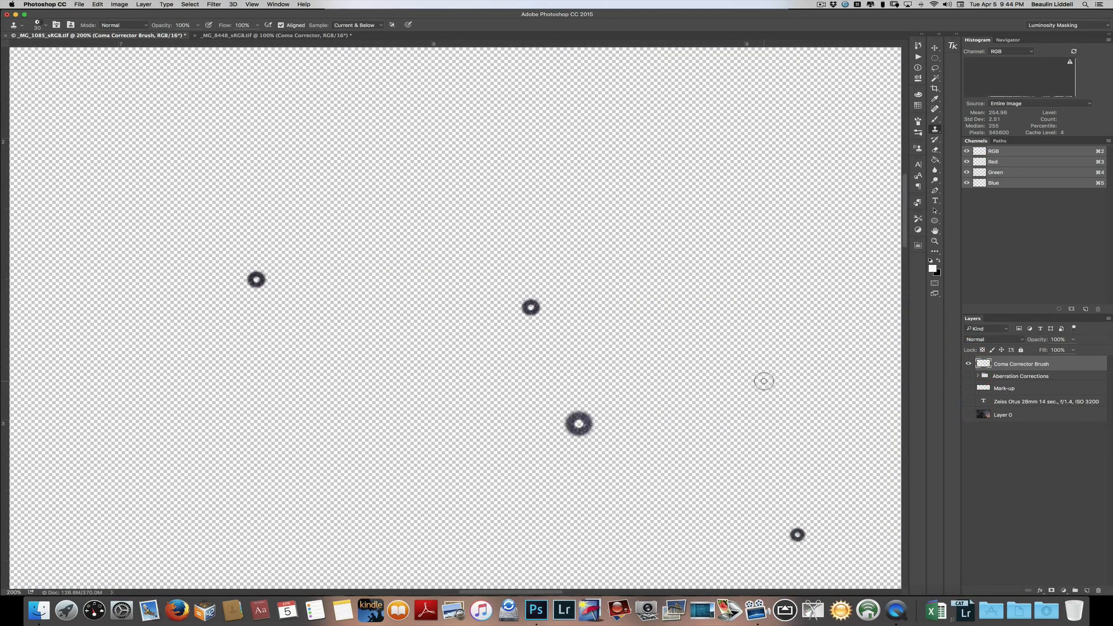
left_click(969, 415)
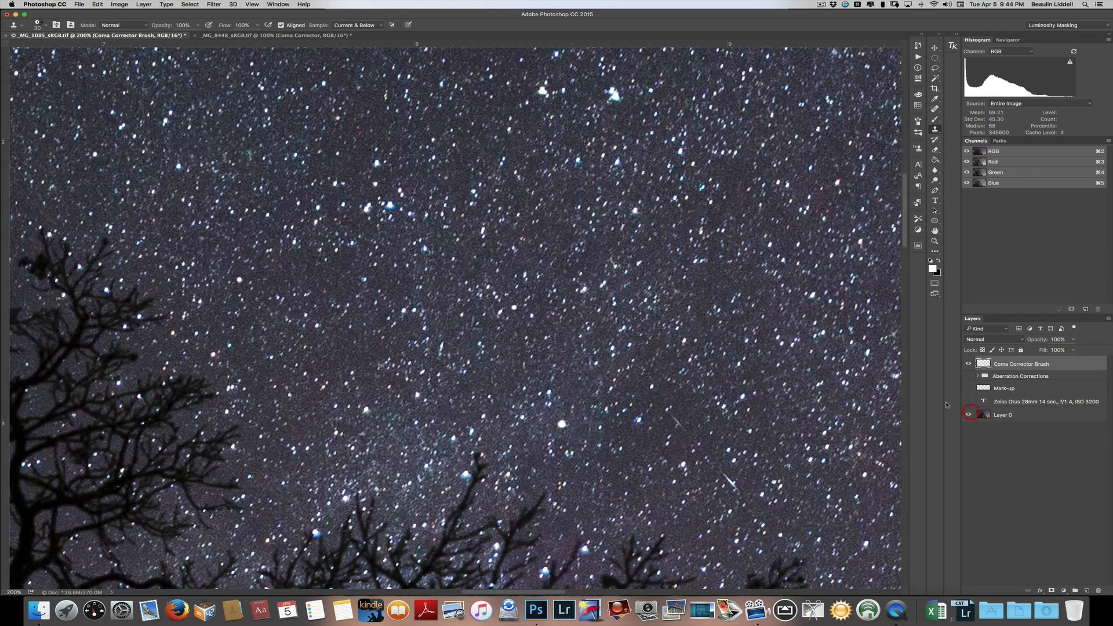
- Stamp sampled sky with the 30 px ring brush around the blue-fringed star just above the tall tree's crown
scroll(578, 321, "left", 4)
scroll(577, 321, "left", 5)
scroll(578, 321, "up", 5)
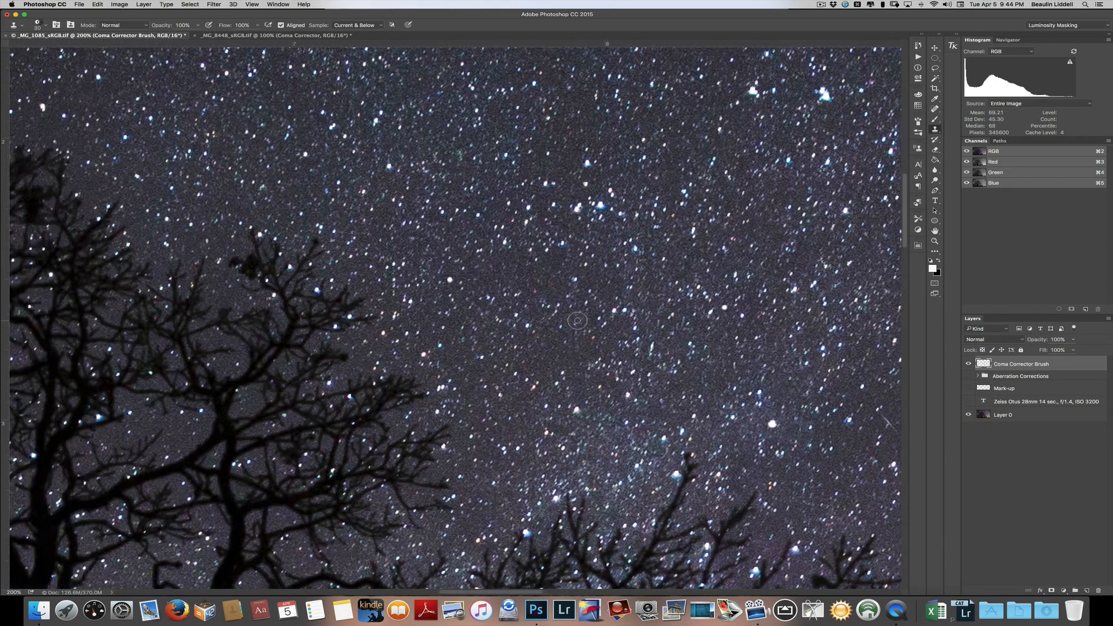
scroll(578, 320, "left", 4)
scroll(578, 320, "up", 6)
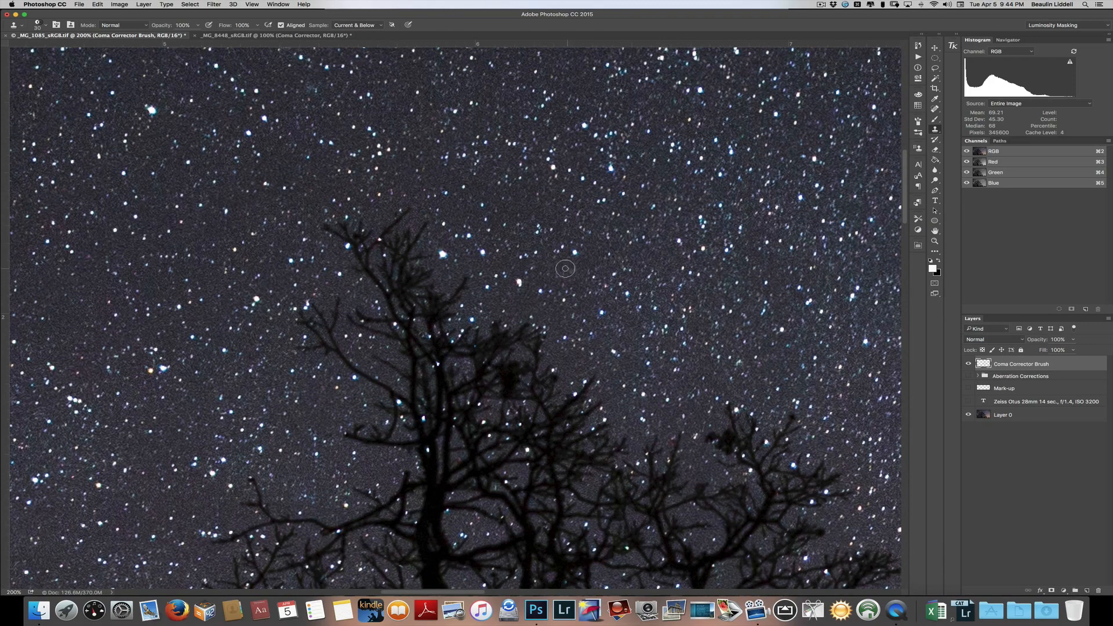
key("bracketleft")
key("bracketright")
key("alt")
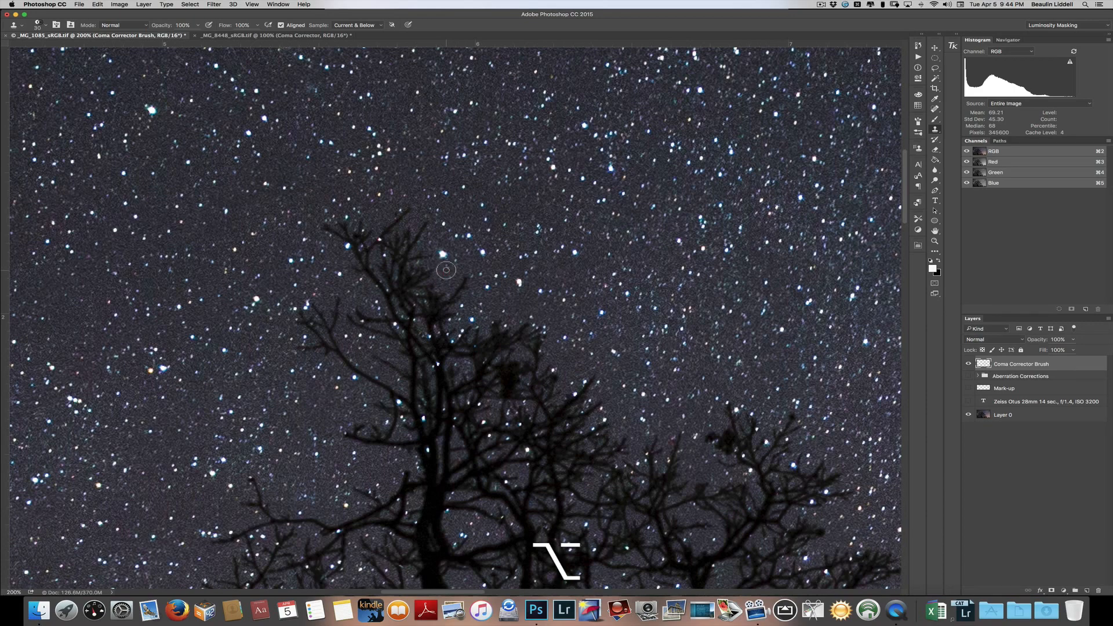
left_click(443, 254, "alt")
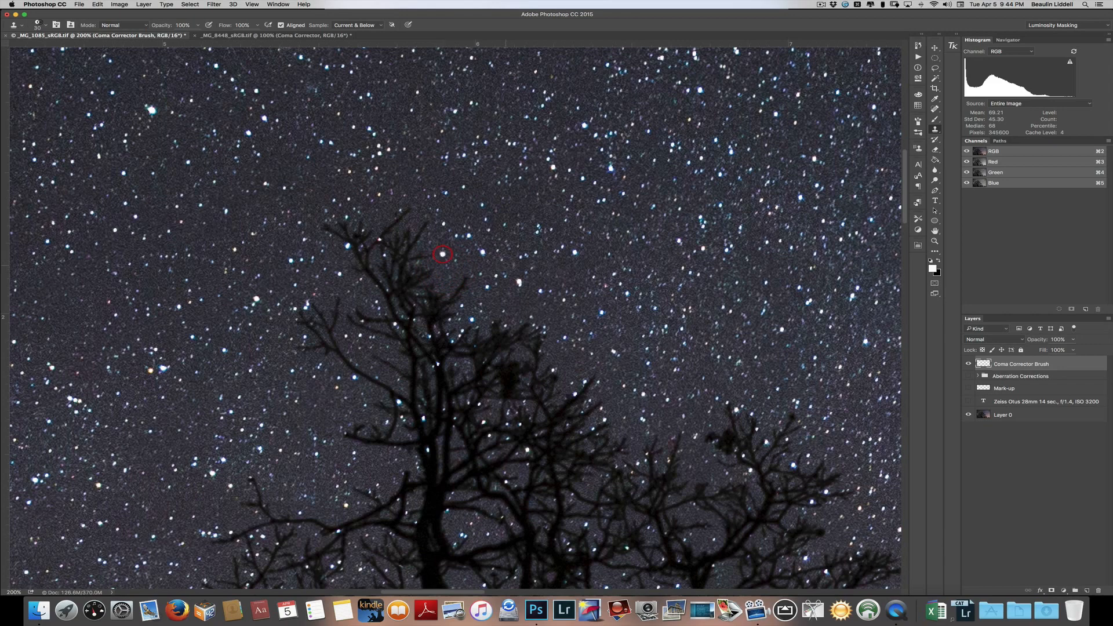
- Set the ring brush to 35 px and stamp sampled sky around the two bright stars high above the tall tree and to its upper left
scroll(560, 260, "up", 5)
scroll(561, 260, "up", 2)
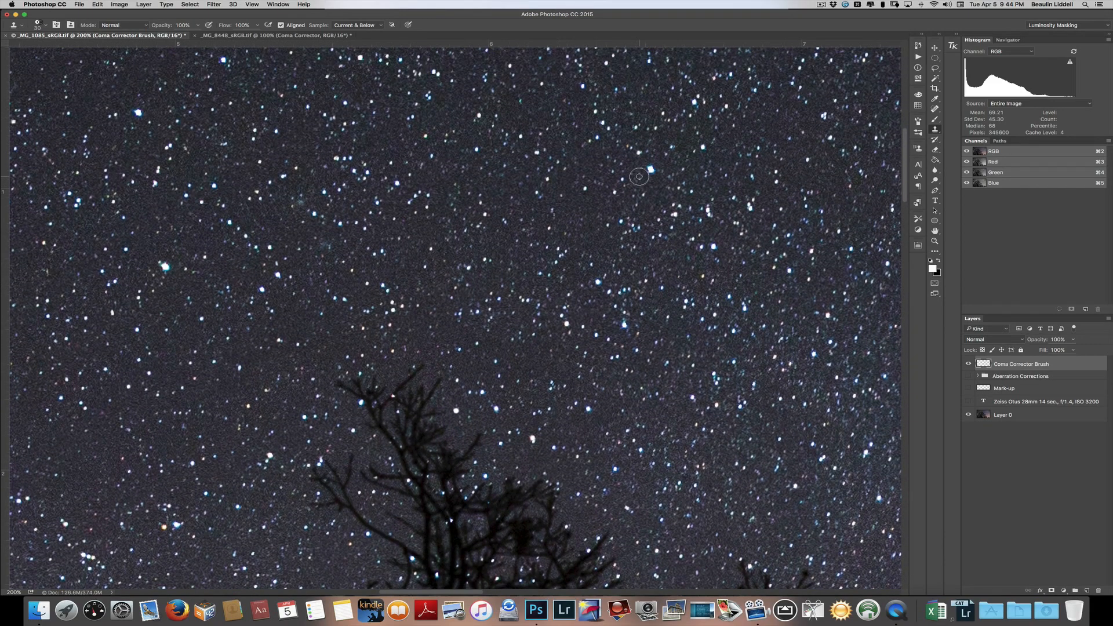
left_click(639, 177, "alt")
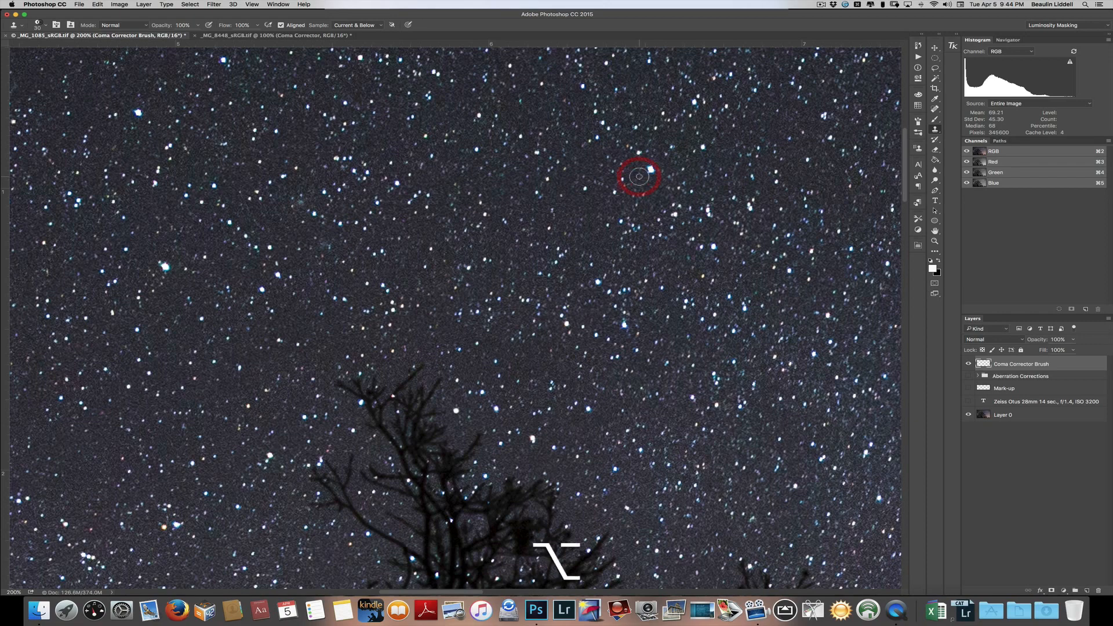
key("bracketright")
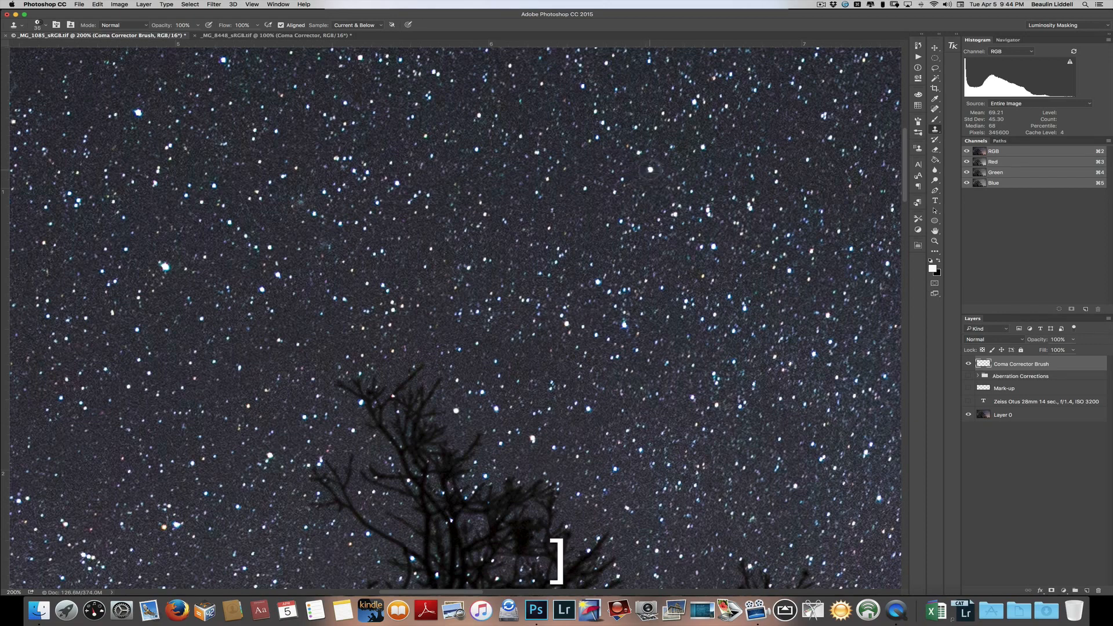
left_click(650, 169)
scroll(532, 281, "left", 5)
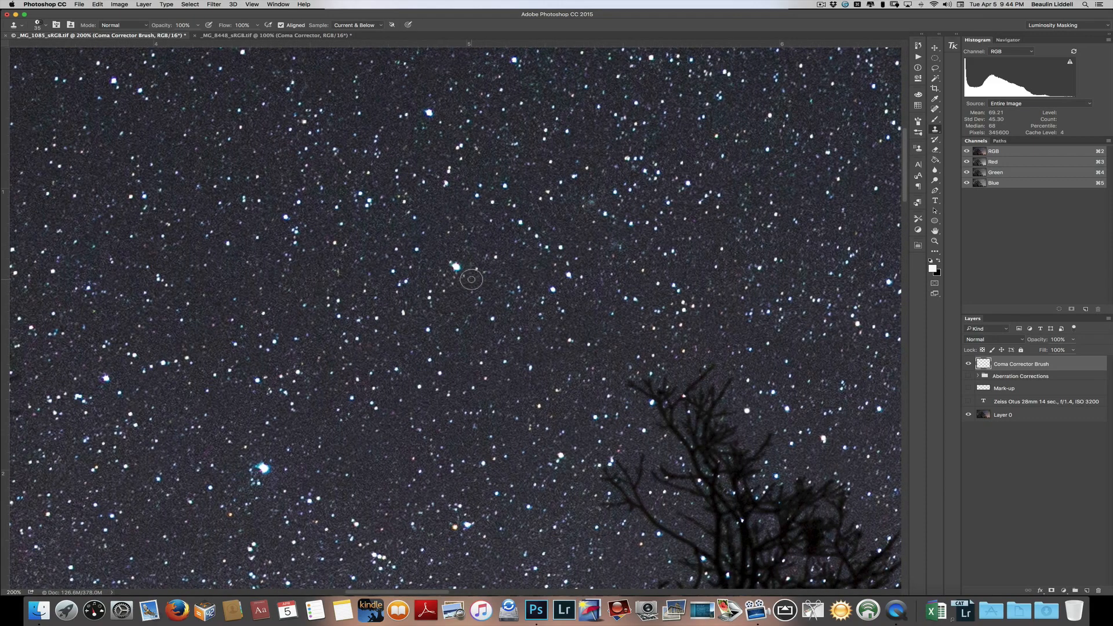
left_click(456, 267, "alt")
- Set the ring brush to 40 px and stamp sampled clean sky around the bright blue-haloed star in the open sky between the trees
scroll(564, 300, "left", 6)
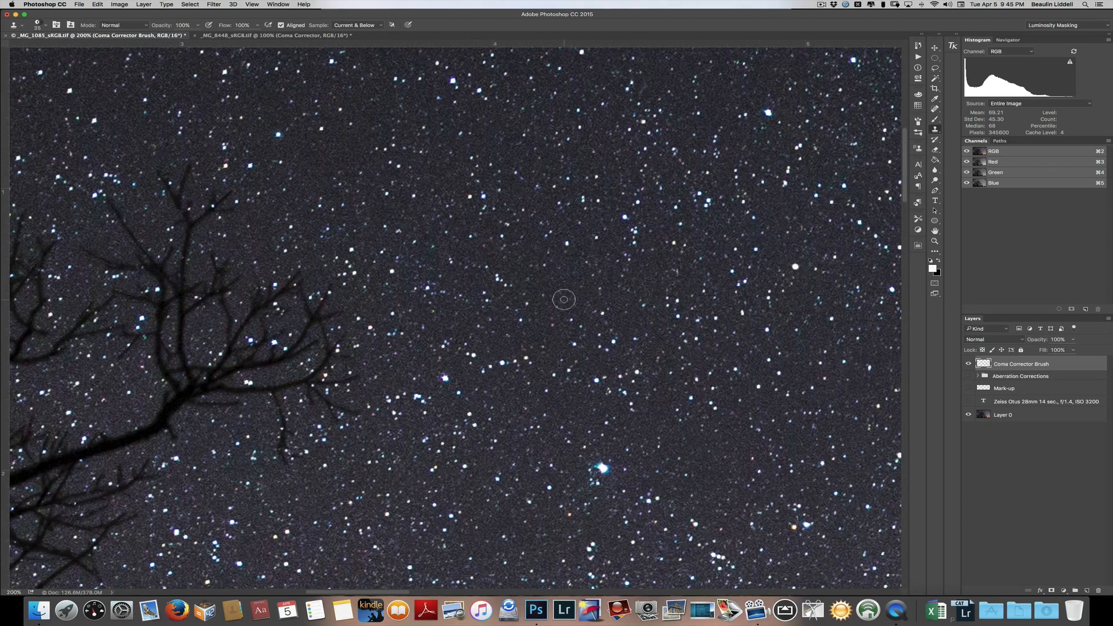
scroll(565, 300, "down", 5)
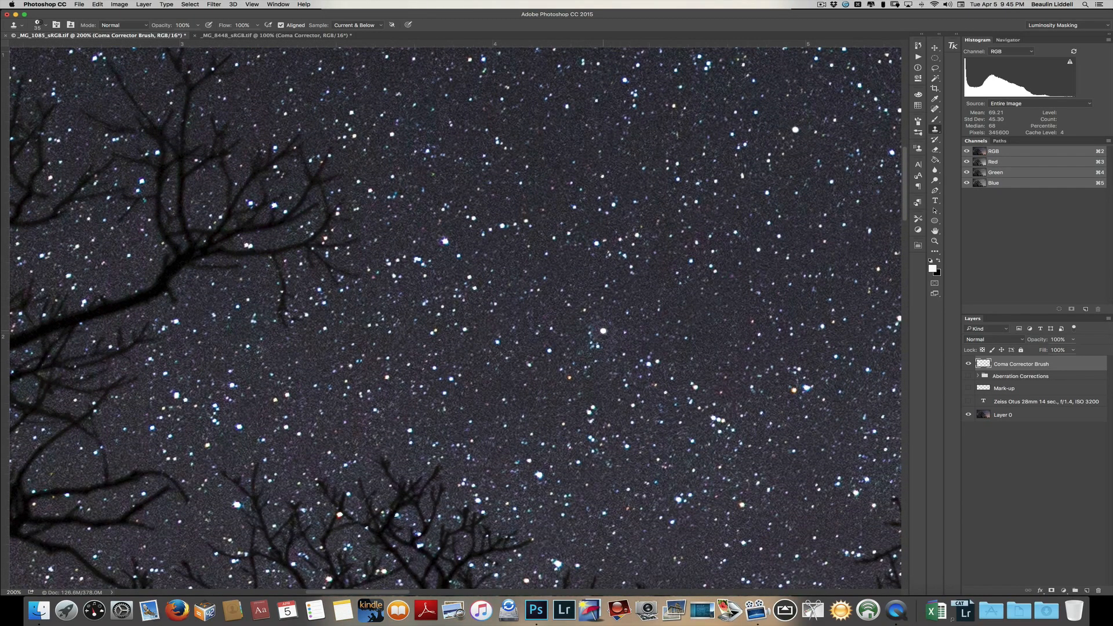
key("bracketright")
key("alt")
left_click(568, 322, "alt")
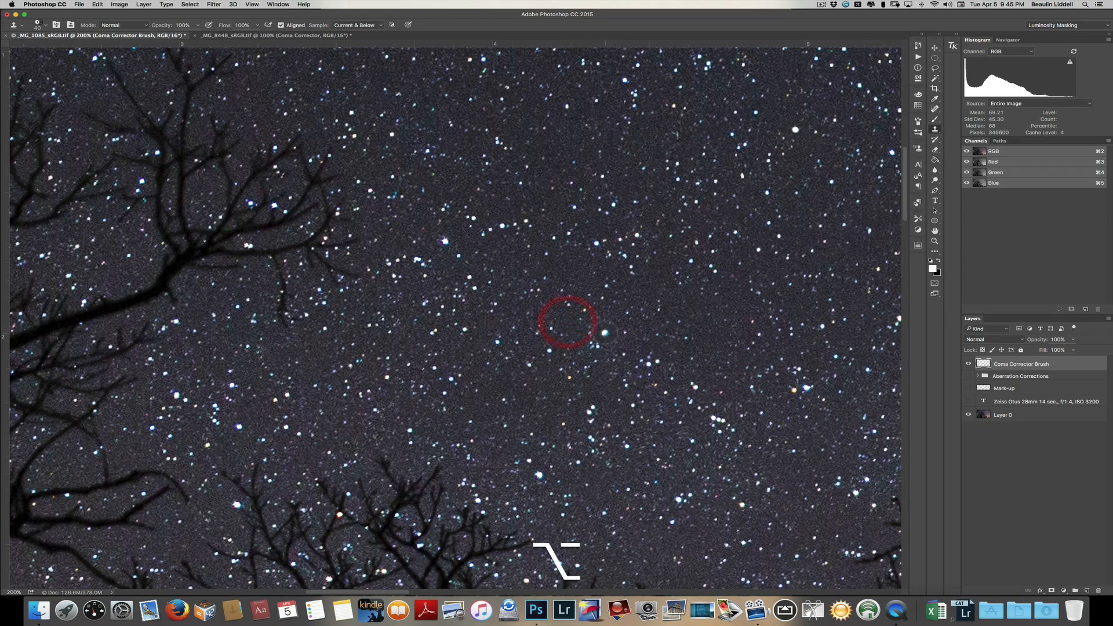
left_click(603, 331)
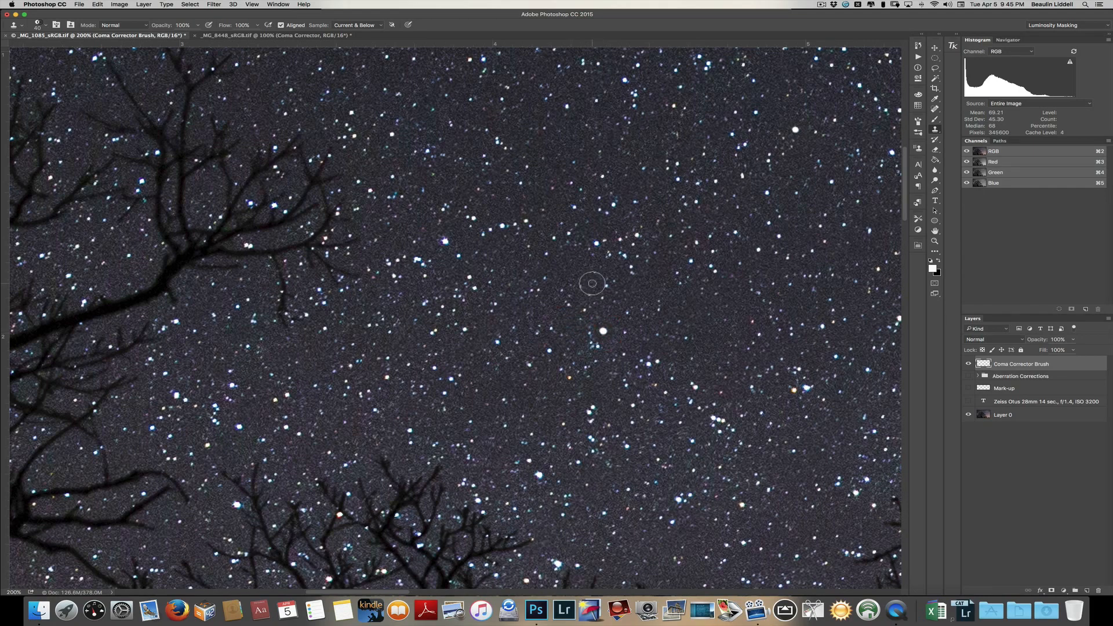
- Set the ring brush to 25 px and stamp around the distorted star at the branch tips near the photo's left edge
scroll(597, 284, "left", 15)
scroll(597, 284, "up", 2)
scroll(603, 283, "left", 8)
scroll(604, 283, "up", 3)
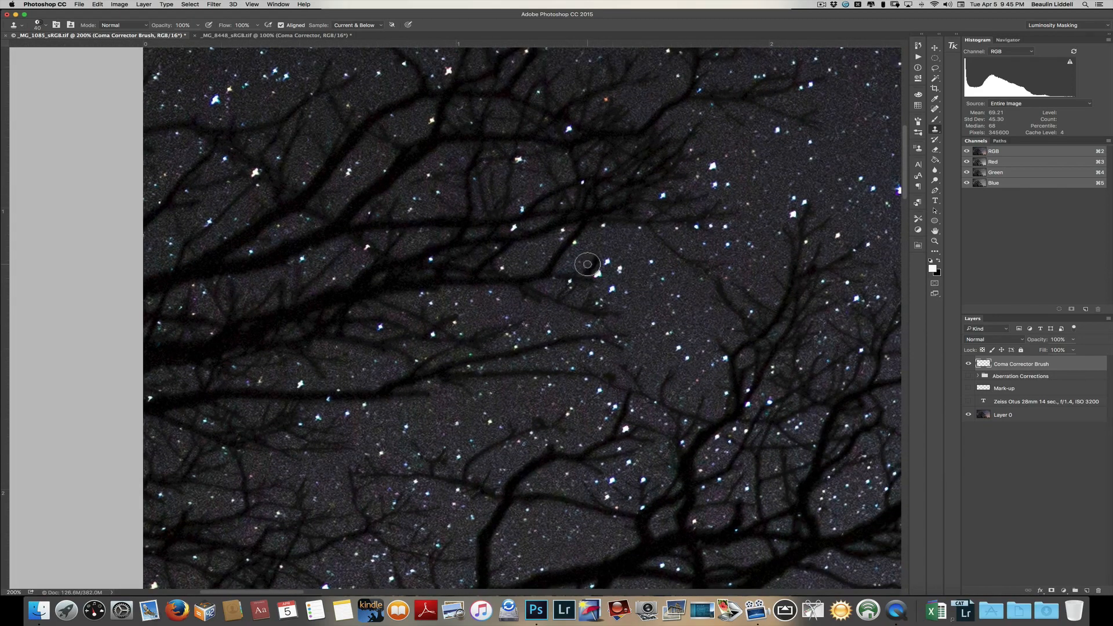
key("bracketleft")
key("bracketleft")
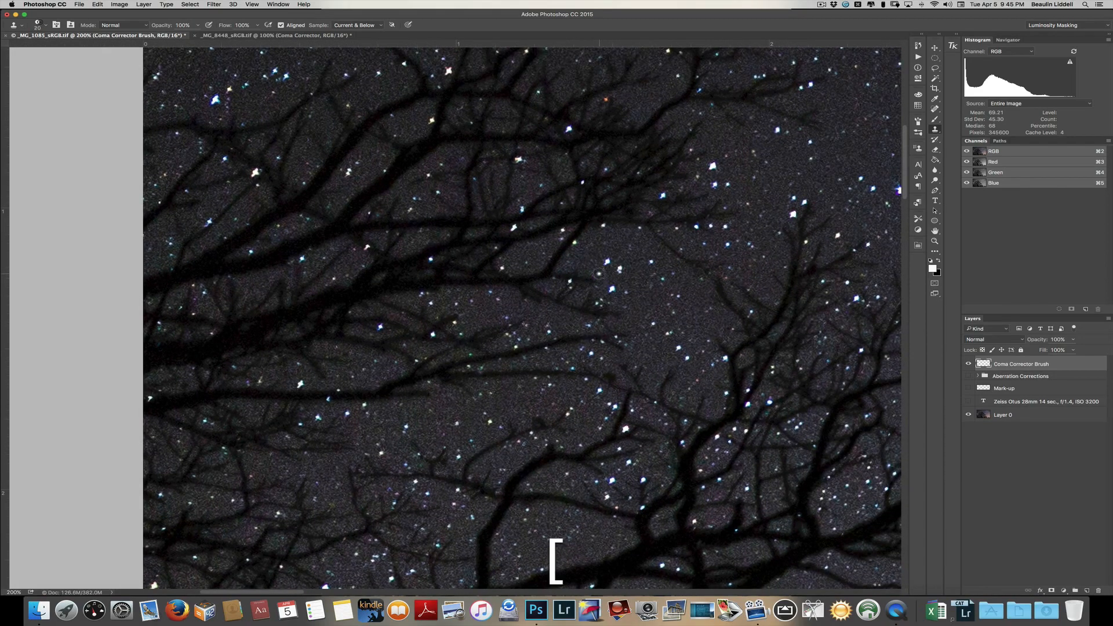
key("bracketright")
key("alt")
left_click(597, 274)
key("alt")
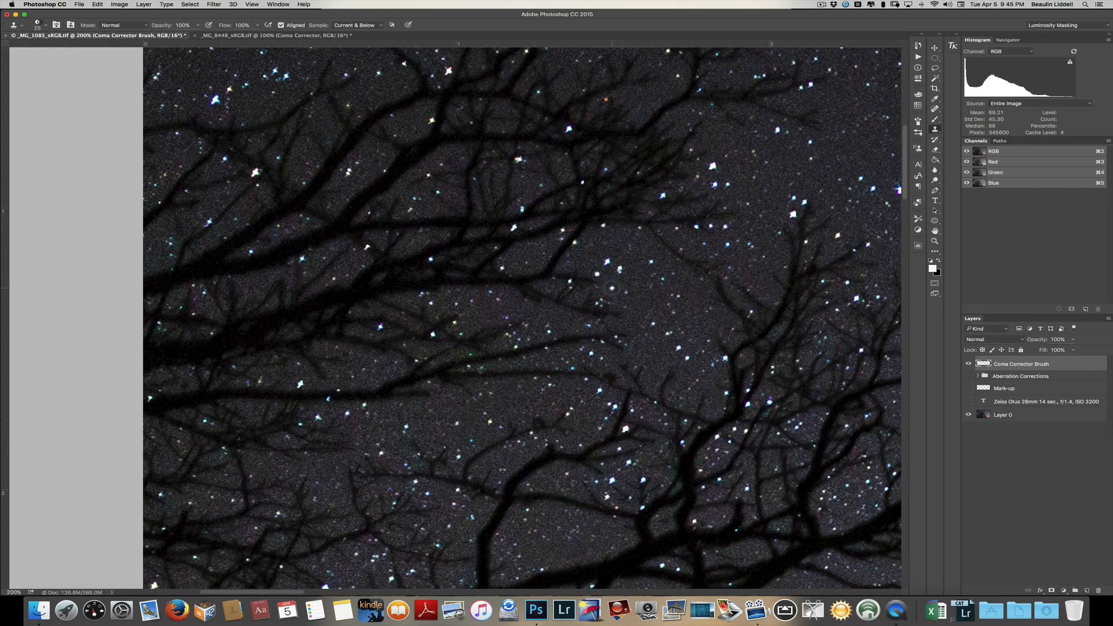
- Set the ring brush to 40 px and stamp freshly sampled sky around the pair of bright flared stars in the open sky right of the trees
scroll(609, 290, "right", 15)
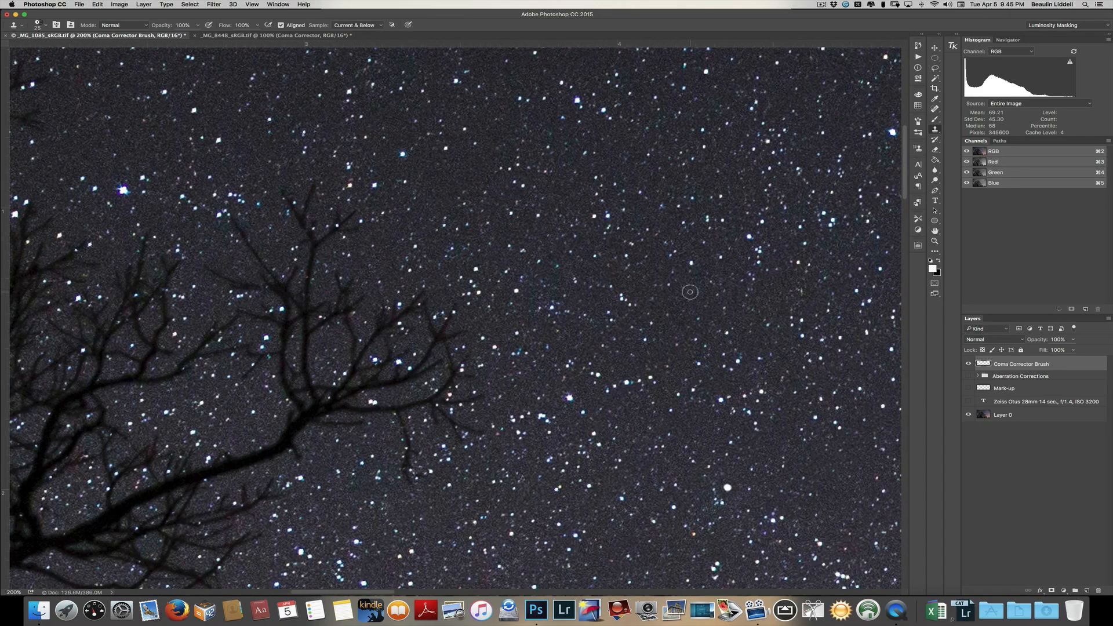
scroll(690, 292, "right", 12)
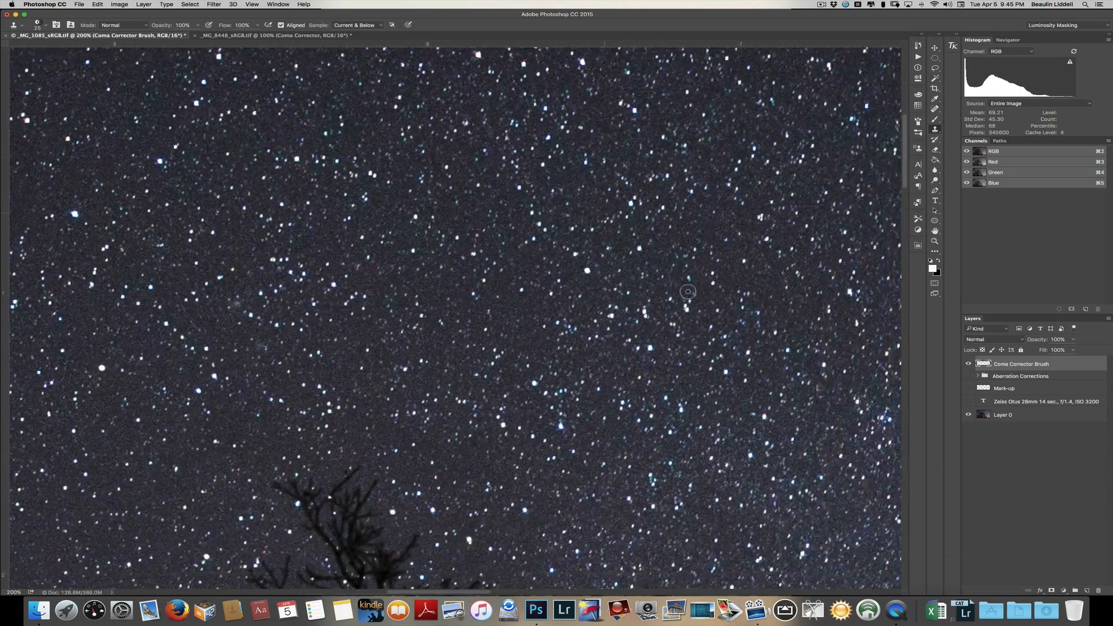
scroll(688, 292, "right", 15)
scroll(688, 292, "down", 4)
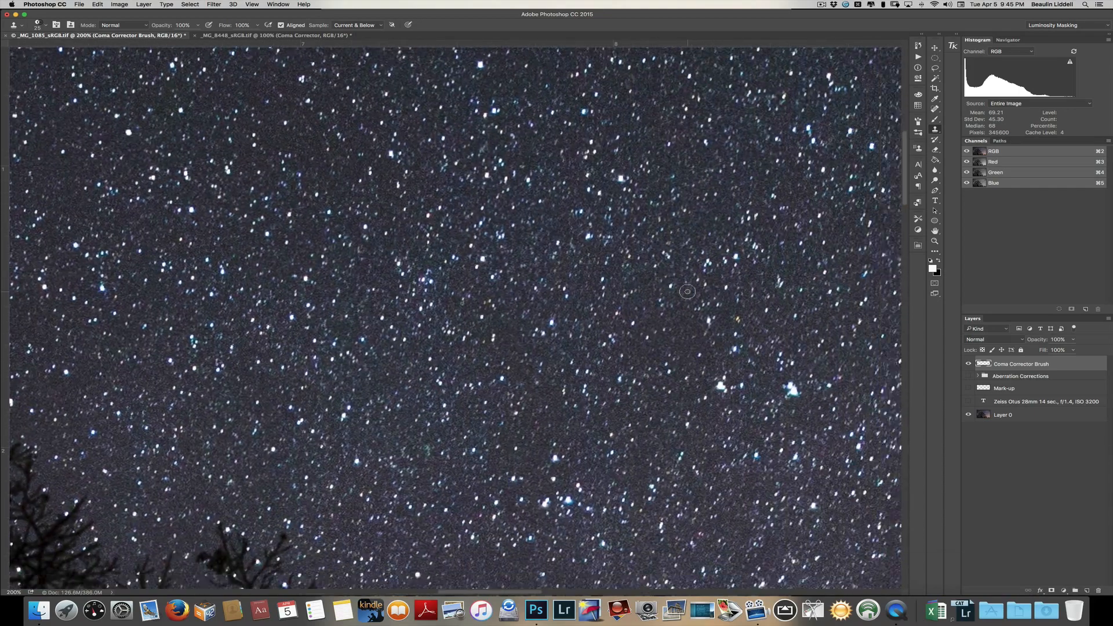
scroll(687, 292, "down", 5)
scroll(687, 292, "right", 3)
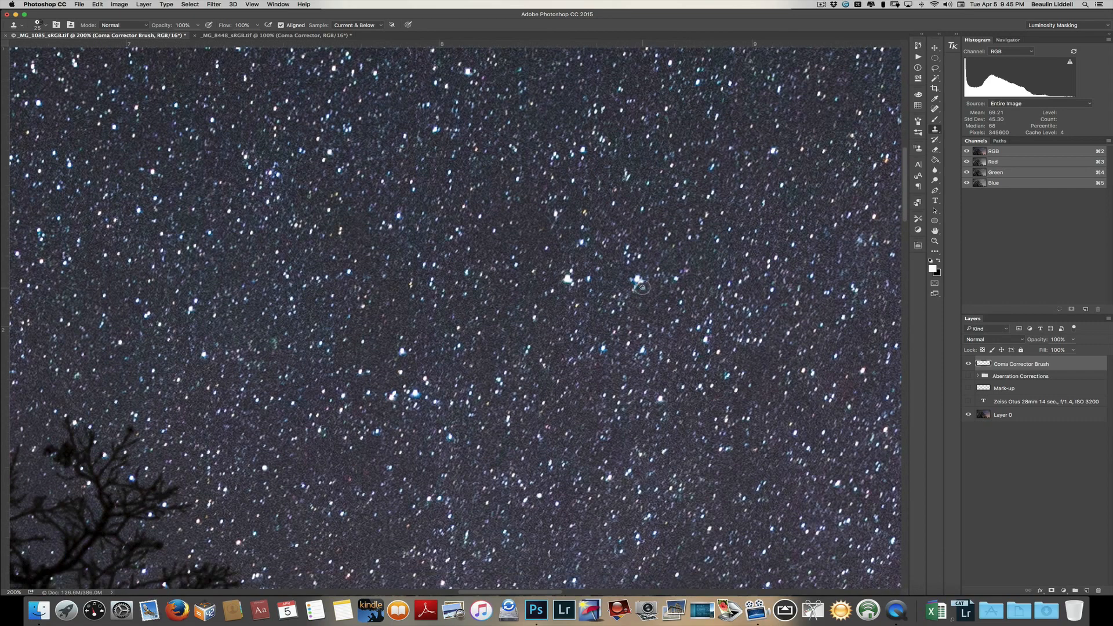
key("bracketright")
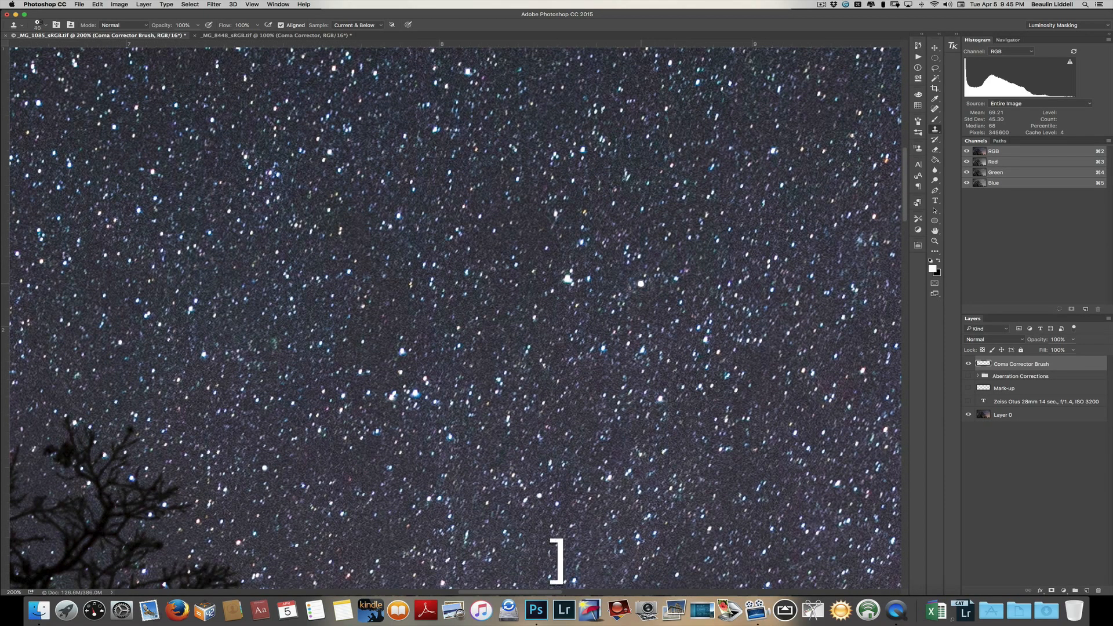
left_click(641, 283)
key("super+z")
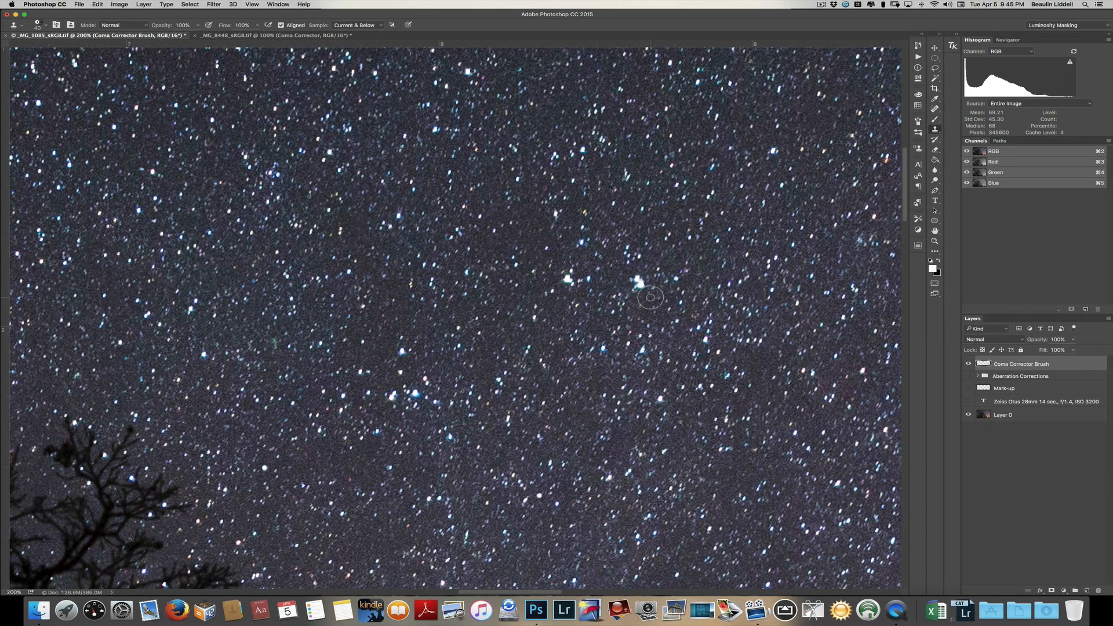
left_click(649, 298, "alt")
left_click(641, 285)
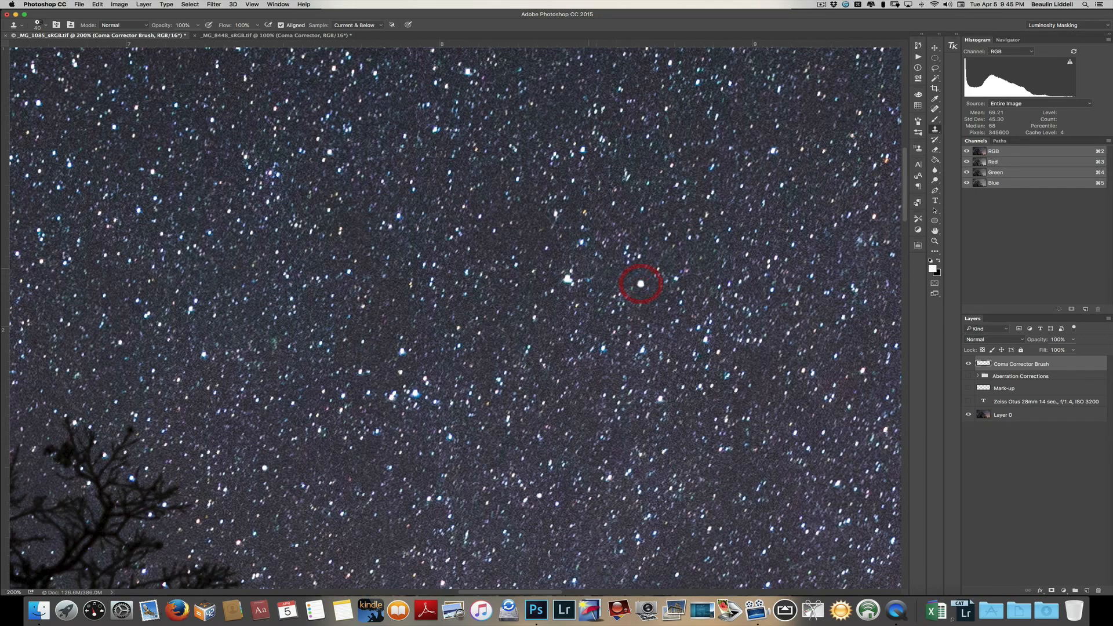
left_click(558, 309, "alt")
left_click(568, 281)
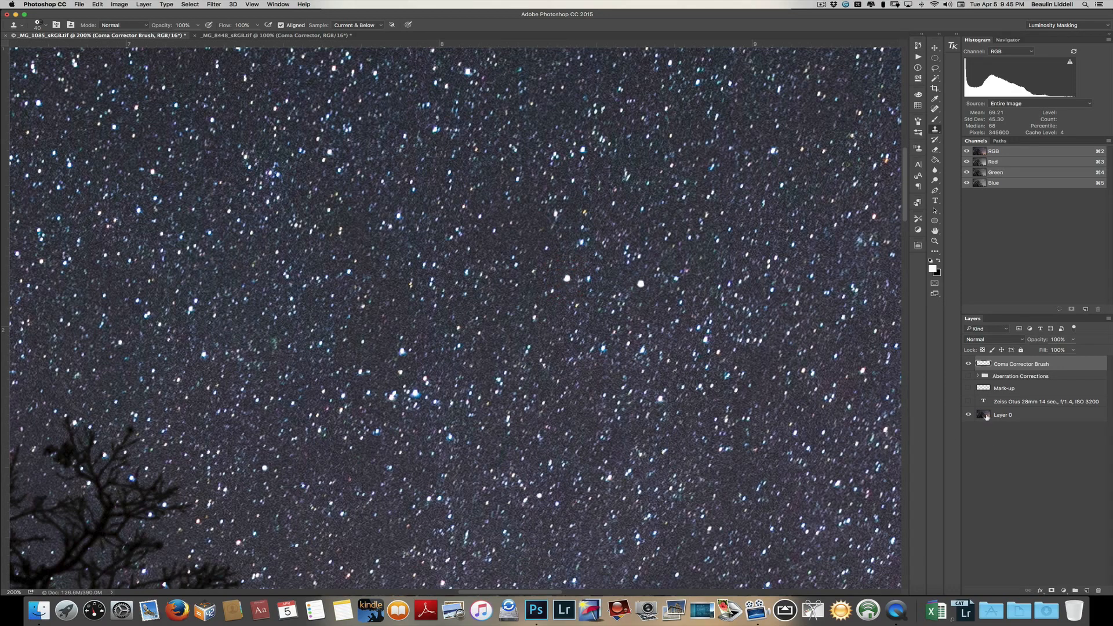
- Toggle the Coma Corrector Brush layer repeatedly to compare the corrected star pair with its original shape, leaving the layer visible
left_click(969, 364)
left_click(969, 365)
left_click(969, 364)
left_click(968, 364)
left_click(969, 364)
left_click(969, 364)
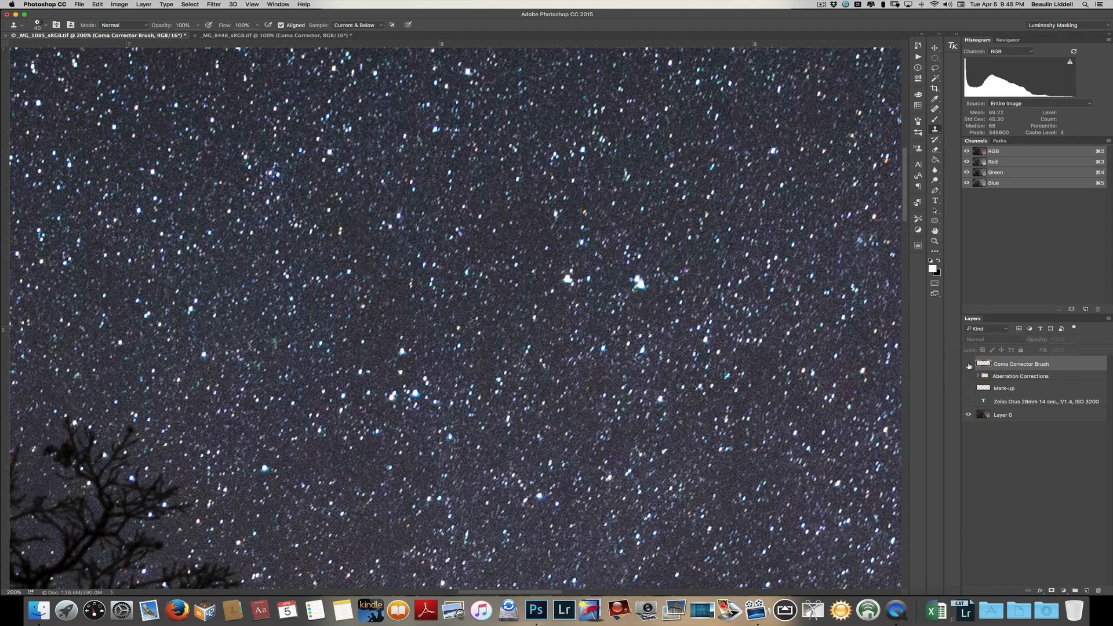
left_click(968, 364)
left_click(969, 365)
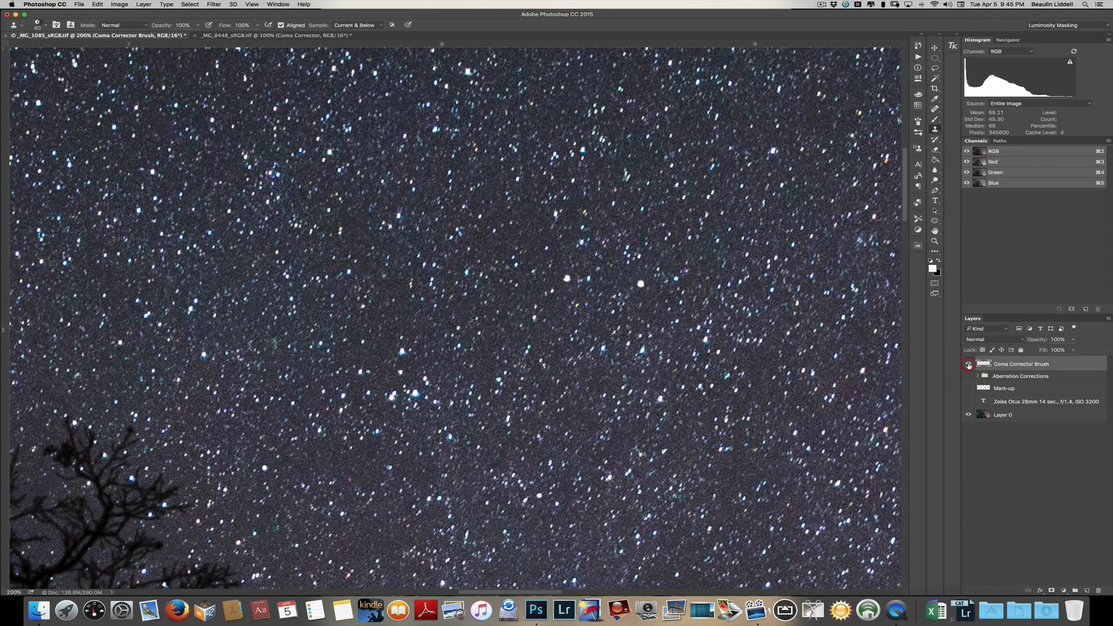
left_click(969, 364)
left_click(968, 364)
left_click(968, 364)
left_click(969, 364)
left_click(969, 364)
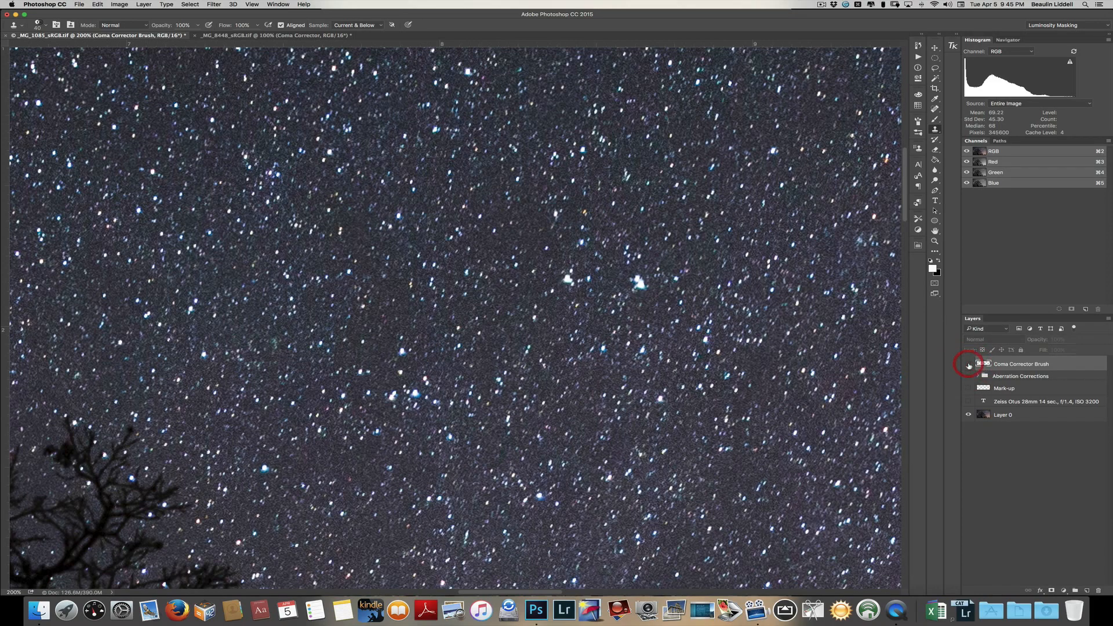
left_click(969, 364)
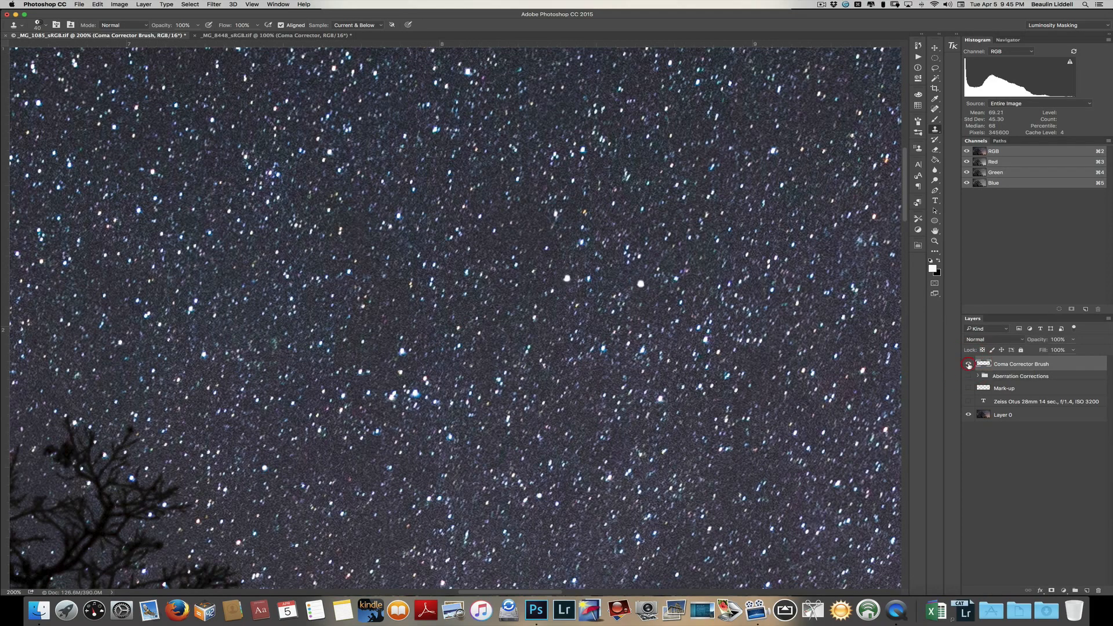
left_click(969, 364)
left_click(968, 364)
- Switch to _MG_8448_sRGB.tif and stamp sampled sky with a 50 px ring brush around the cyan-haloed star near the middle of the view
left_click(295, 36)
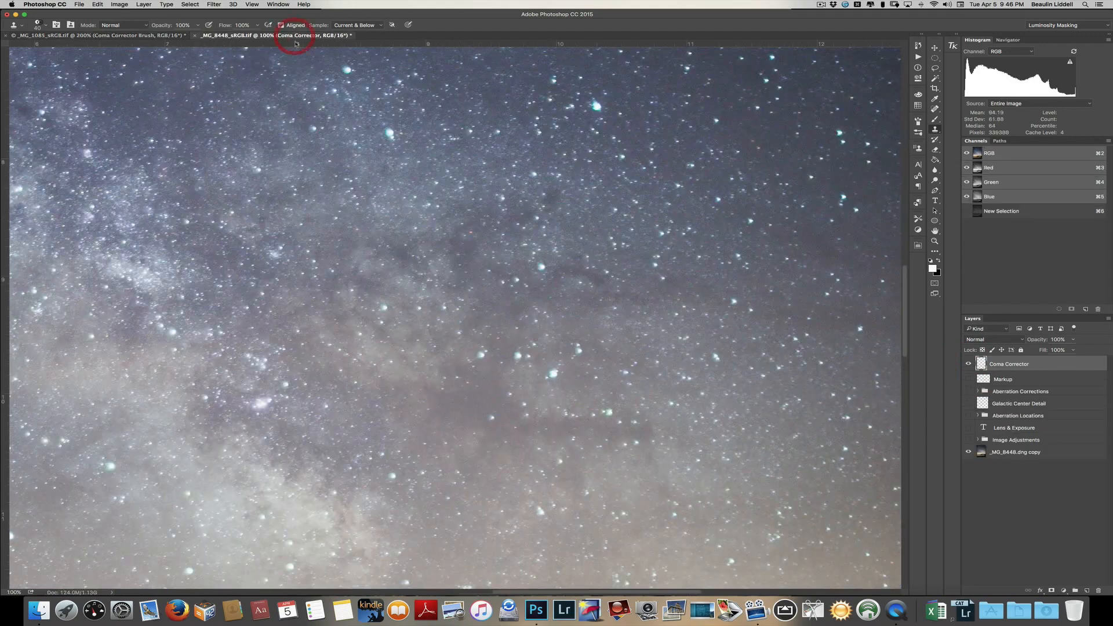
key("alt")
left_click(641, 353, "alt")
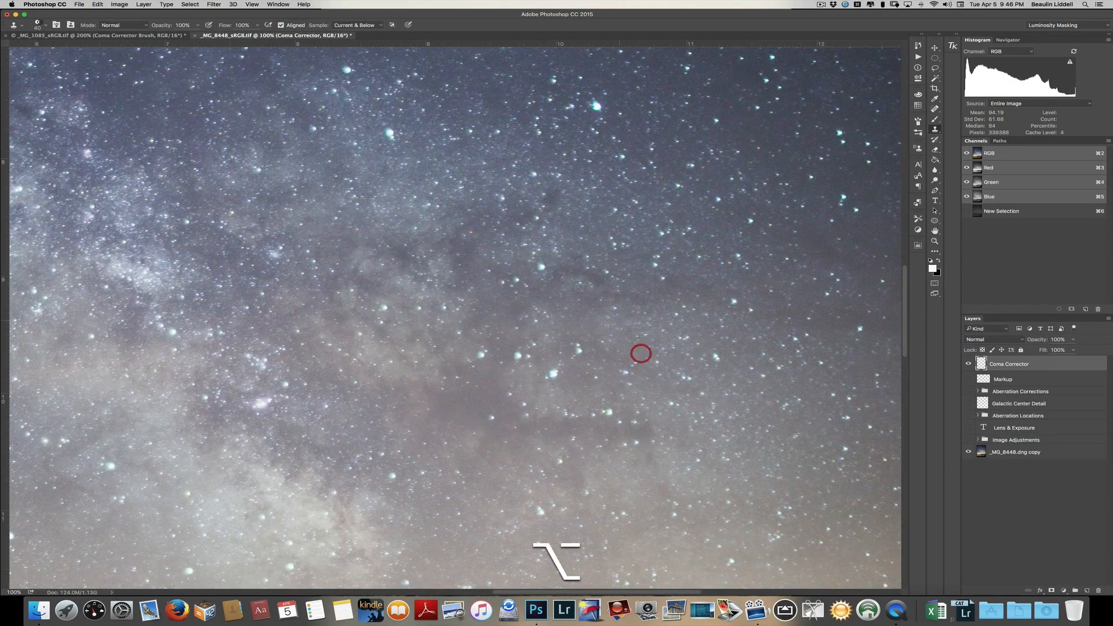
key("bracketright")
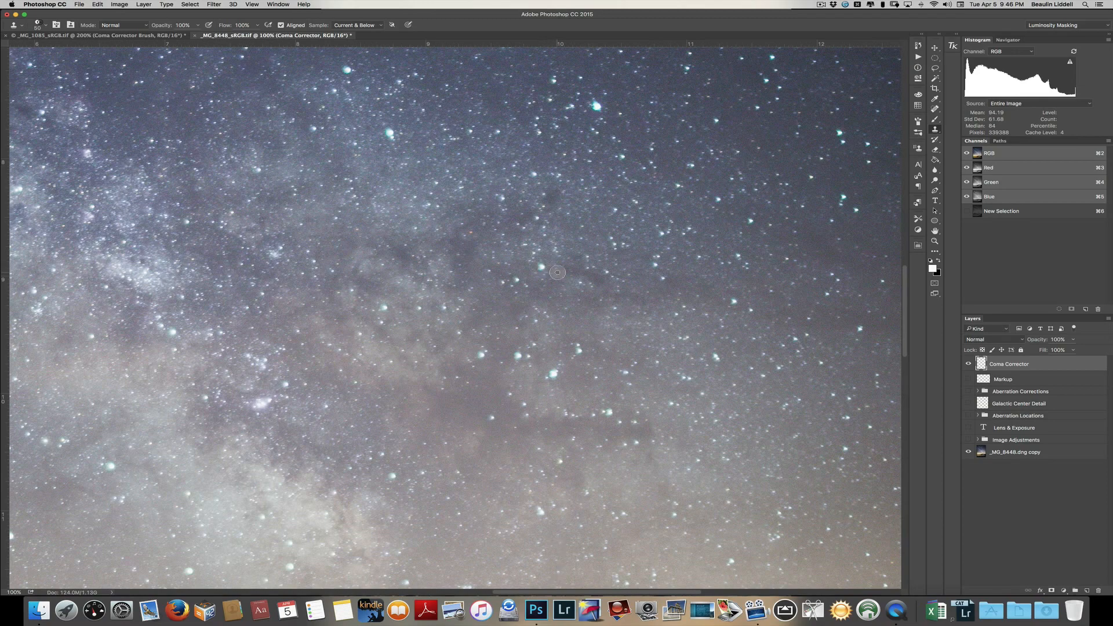
left_click(558, 272, "alt")
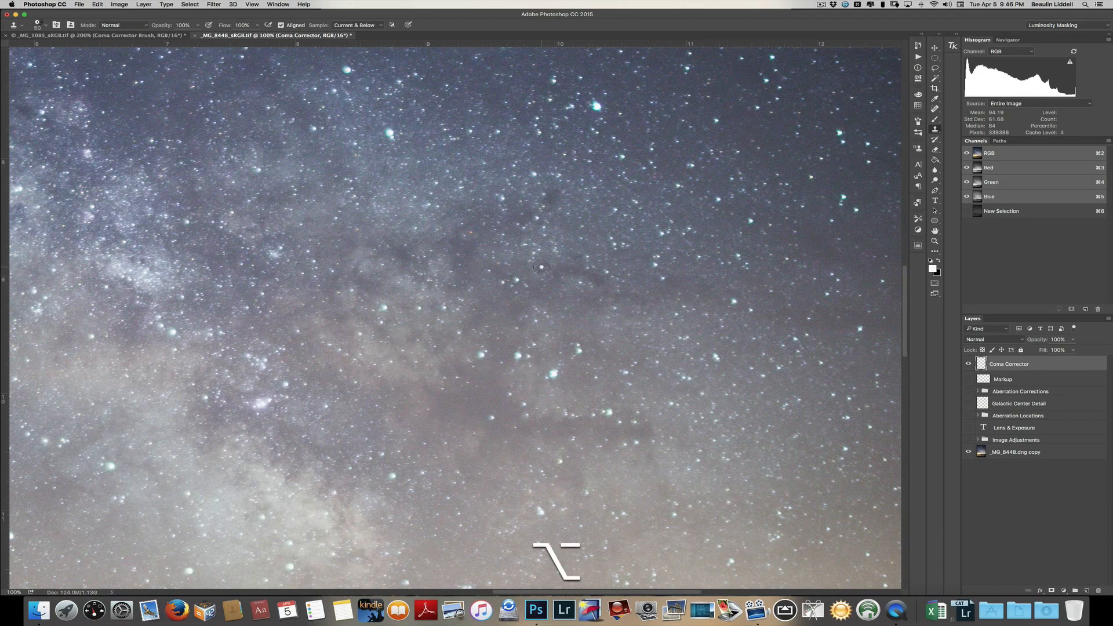
left_click(542, 267)
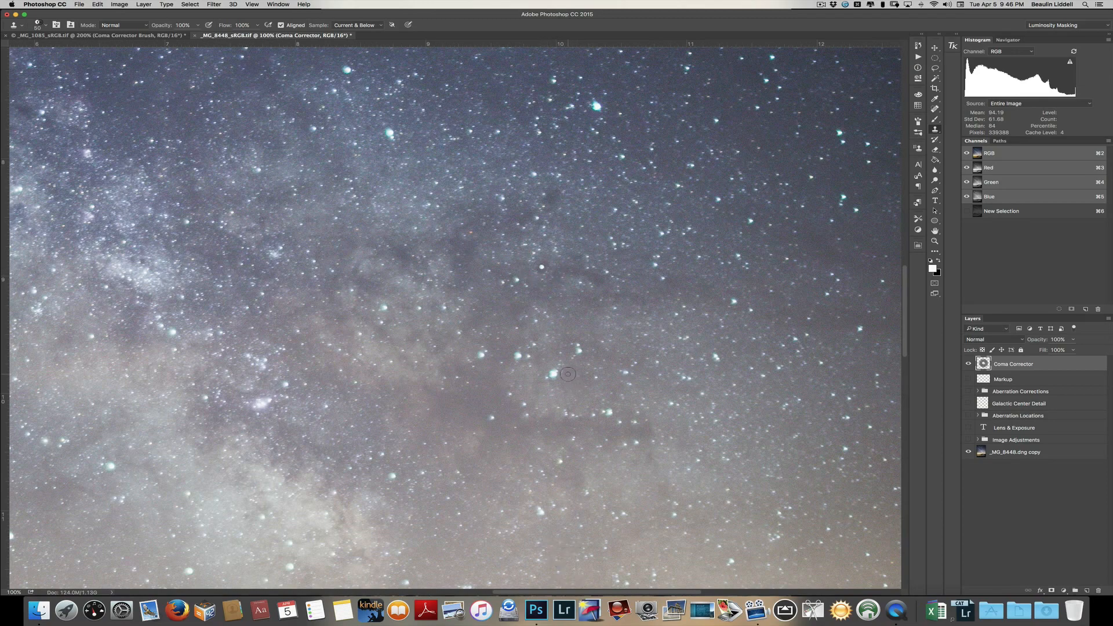
- Enlarge the ring brush and stamp sampled sky around the bright cyan star below the corrected one and the smaller star to its left
key("bracketright")
key("bracketright")
left_click(554, 374)
left_click(471, 367, "alt")
left_click(481, 355)
- Reduce the ring brush size and stamp sampled sky around the small cyan star just above the first corrected star
left_click(517, 213, "alt")
key("[")
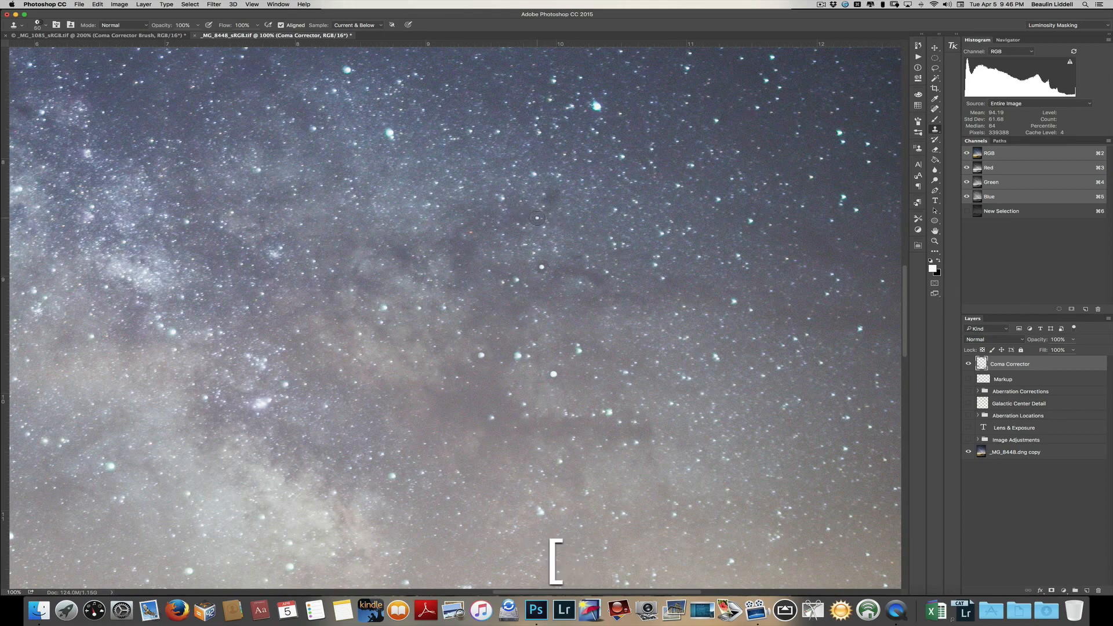
left_click(535, 218)
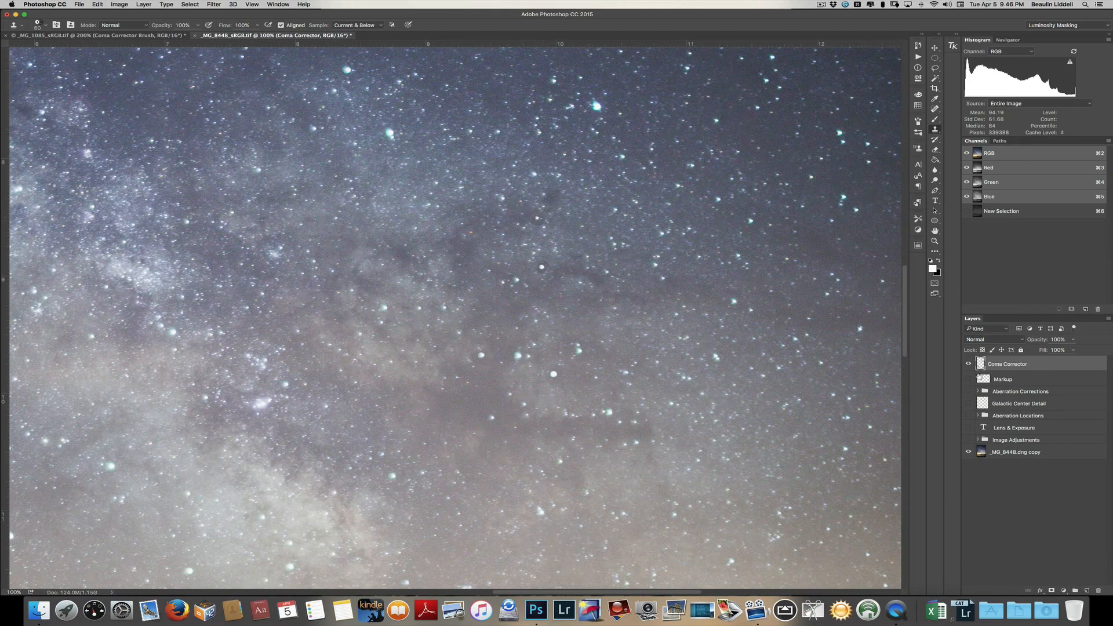
- Toggle the Coma Corrector layer repeatedly to compare the corrected stars with their original cyan halos, leaving the layer visible
left_click(969, 364)
left_click(969, 364)
left_click(970, 364)
left_click(969, 364)
left_click(969, 364)
left_click(969, 364)
left_click(969, 365)
left_click(969, 364)
left_click(969, 364)
left_click(969, 364)
left_click(969, 365)
left_click(969, 364)
left_click(969, 364)
left_click(970, 364)
left_click(969, 364)
left_click(969, 364)
left_click(969, 364)
left_click(969, 364)
left_click(969, 364)
left_click(969, 364)
left_click(969, 364)
left_click(969, 364)
left_click(969, 364)
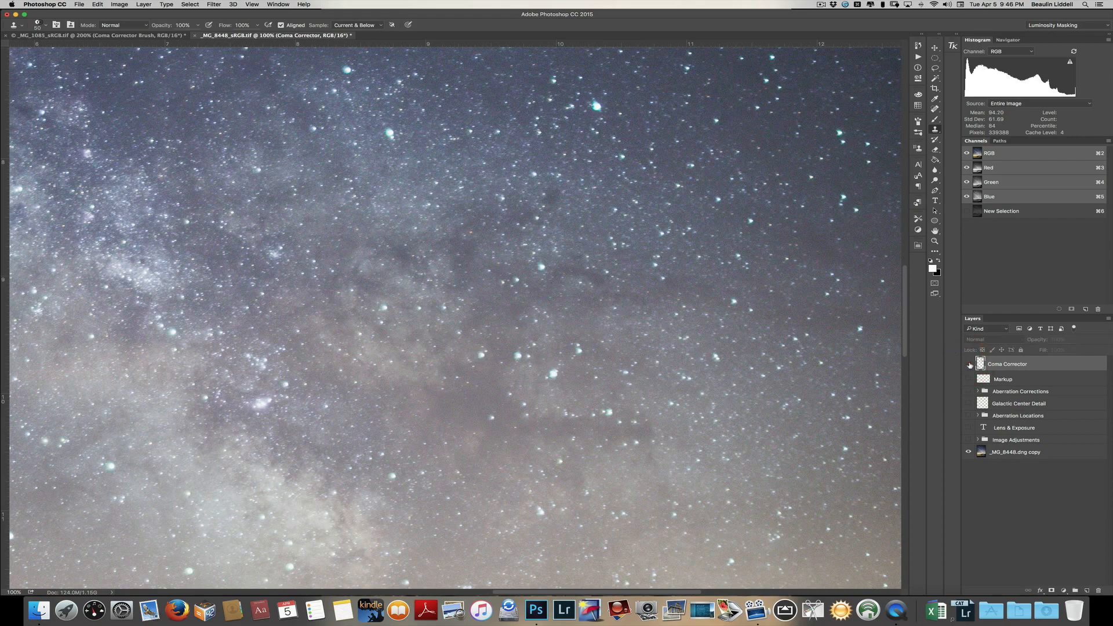
left_click(969, 364)
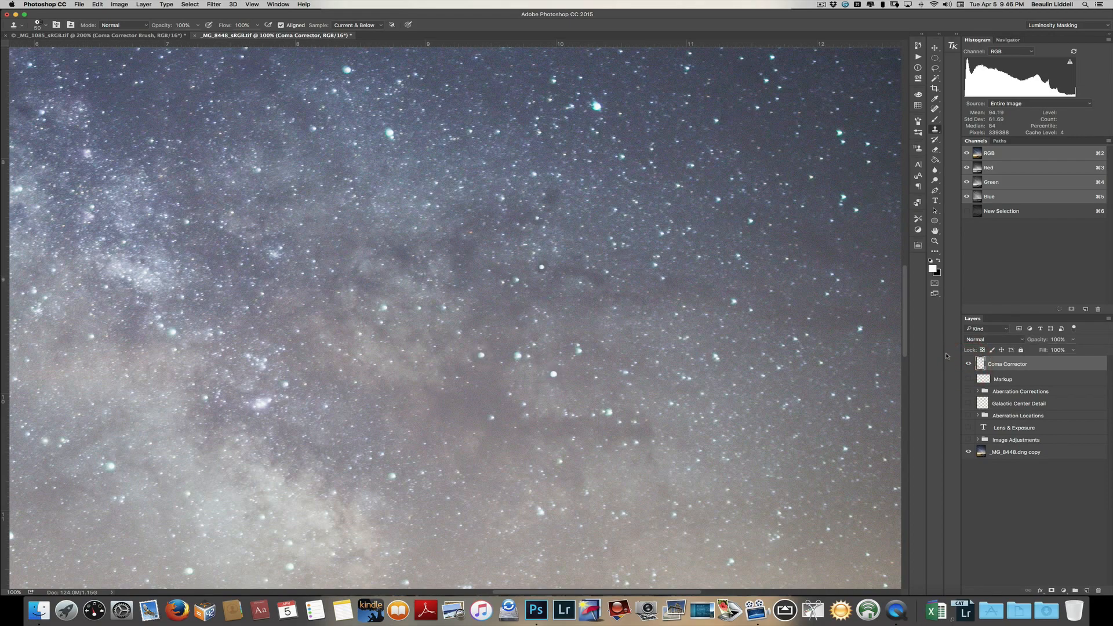
- Switch to _MG_1085_sRGB.tif and reduce the clone stamp brush size
left_click(145, 36)
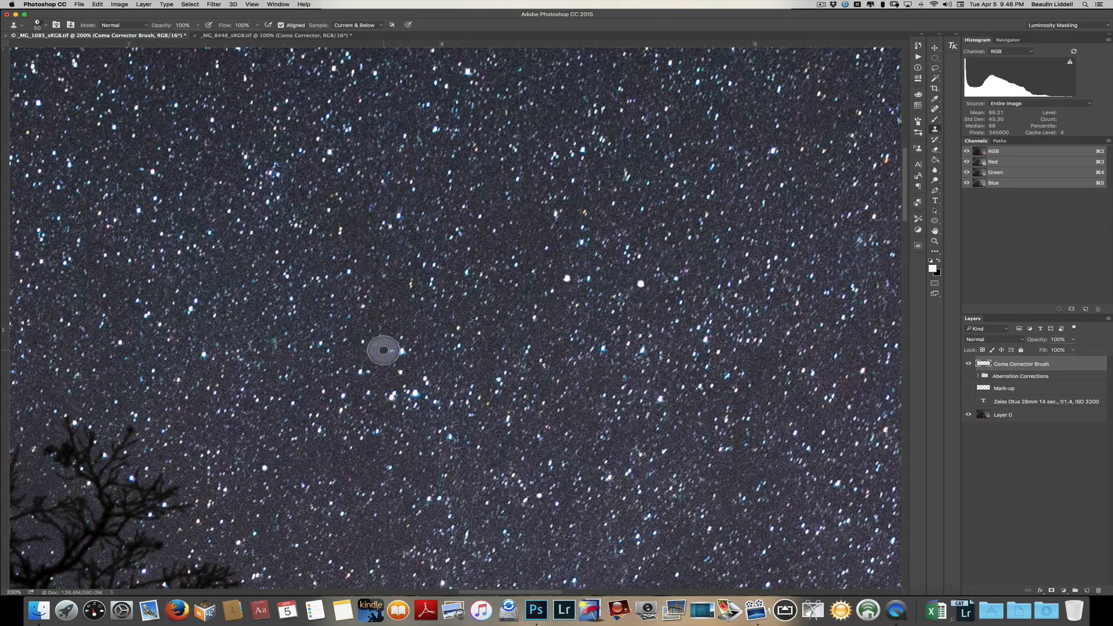
key("alt")
key("bracketleft")
key("bracketleft")
key("bracketleft")
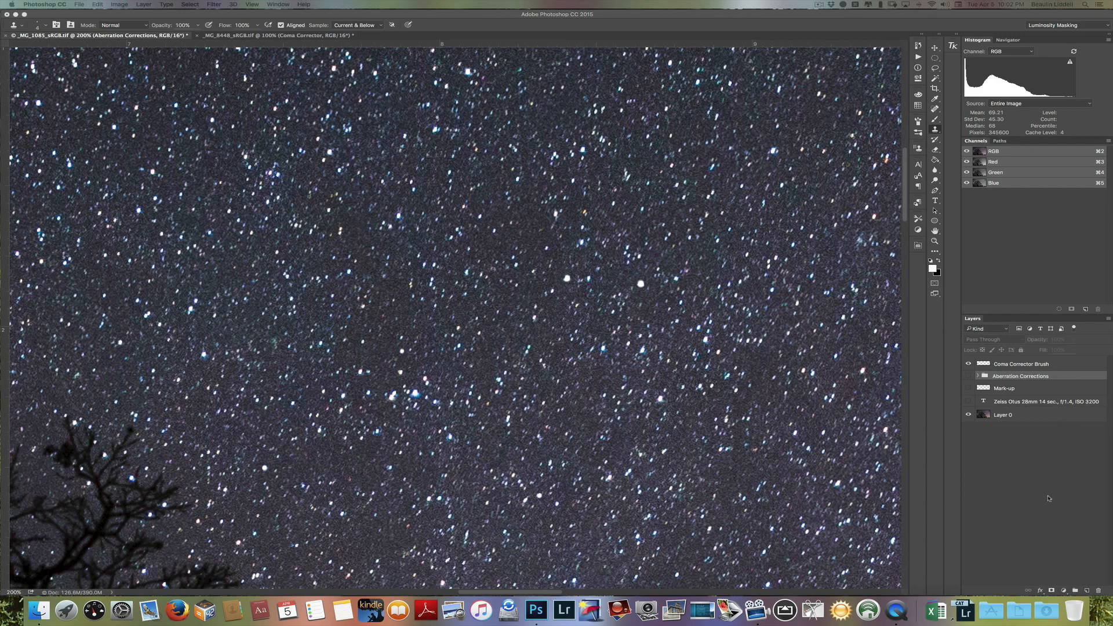
- Add a new layer above Coma Corrector Brush and name it Standard Brush
left_click(1086, 591)
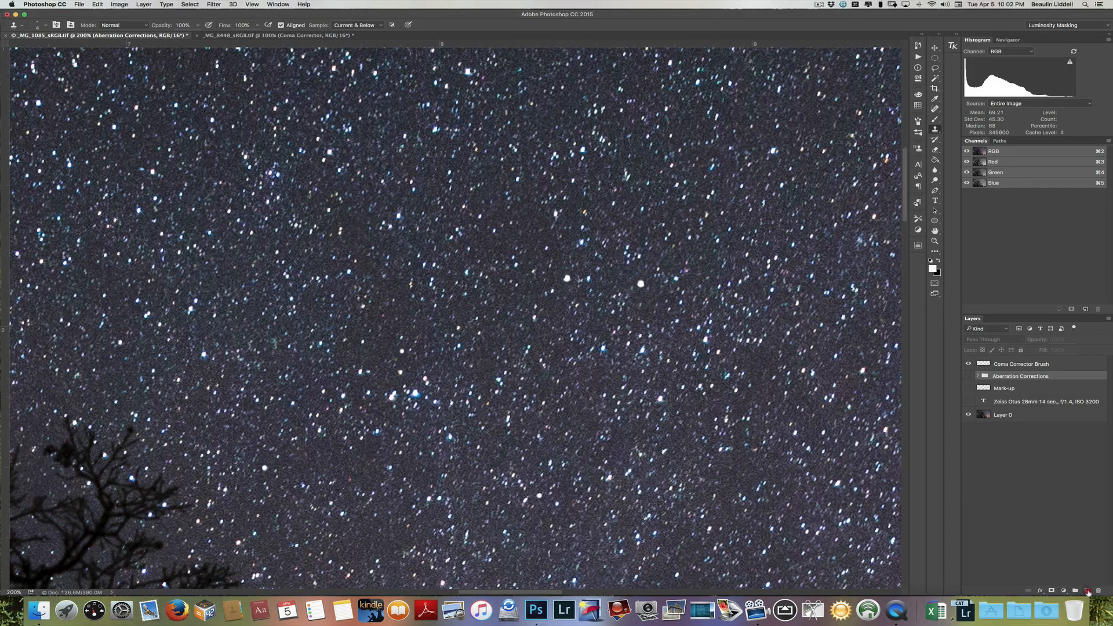
left_click_drag(1027, 378, 1027, 360)
double_click(1002, 364)
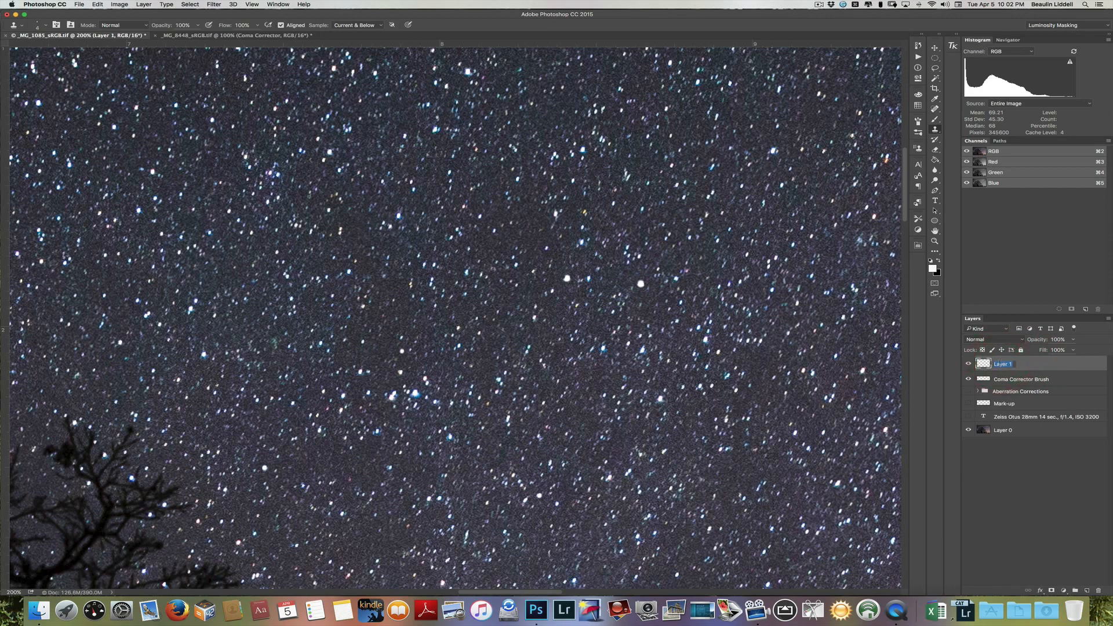
key("shift")
type("S")
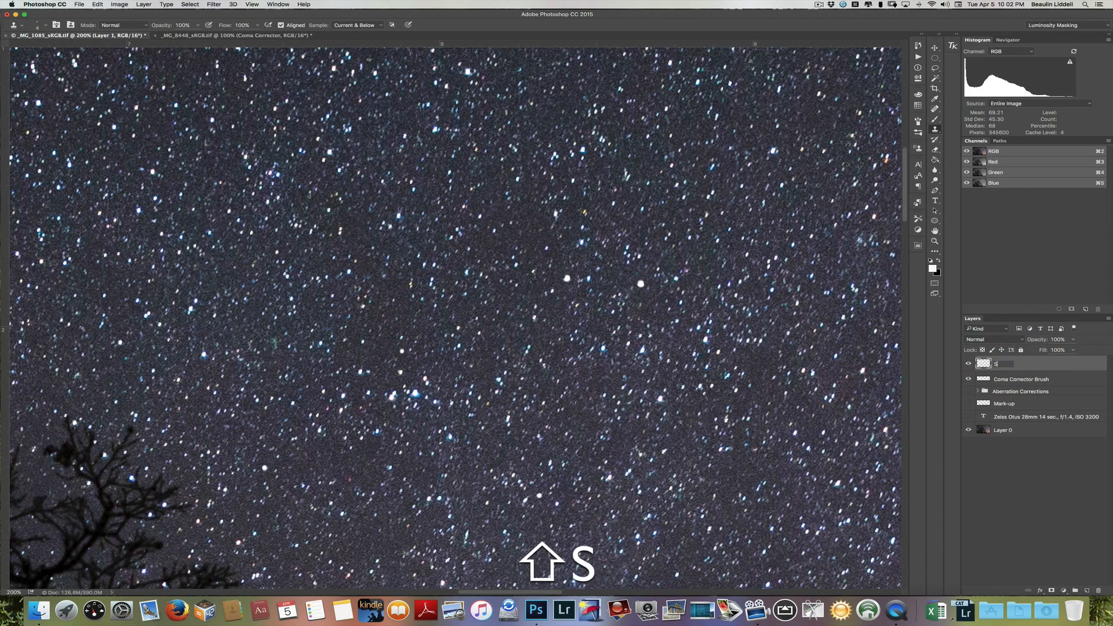
type("tandard Brush")
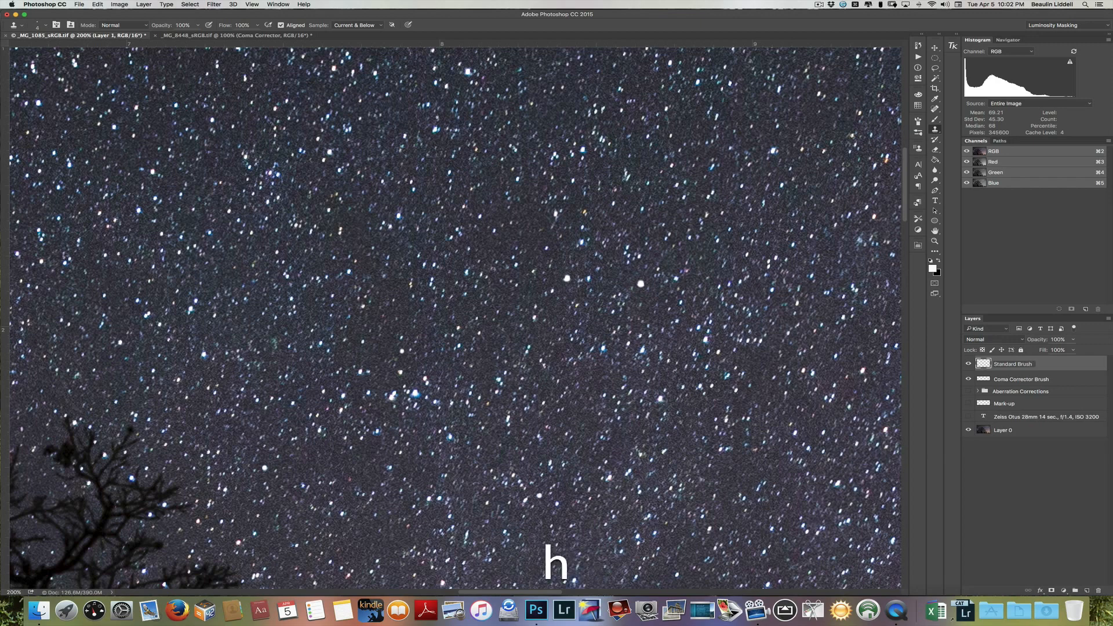
left_click(1034, 486)
left_click(1006, 365)
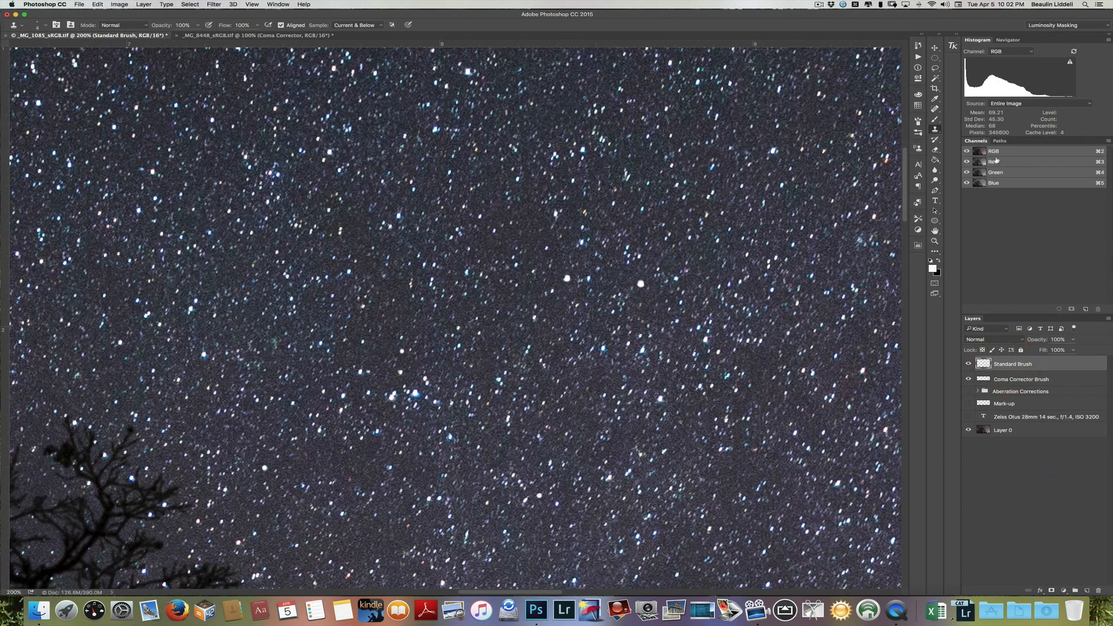
- Set the Clone Stamp's 4 px soft round brush to 15% hardness
left_click(935, 129)
left_click(920, 134)
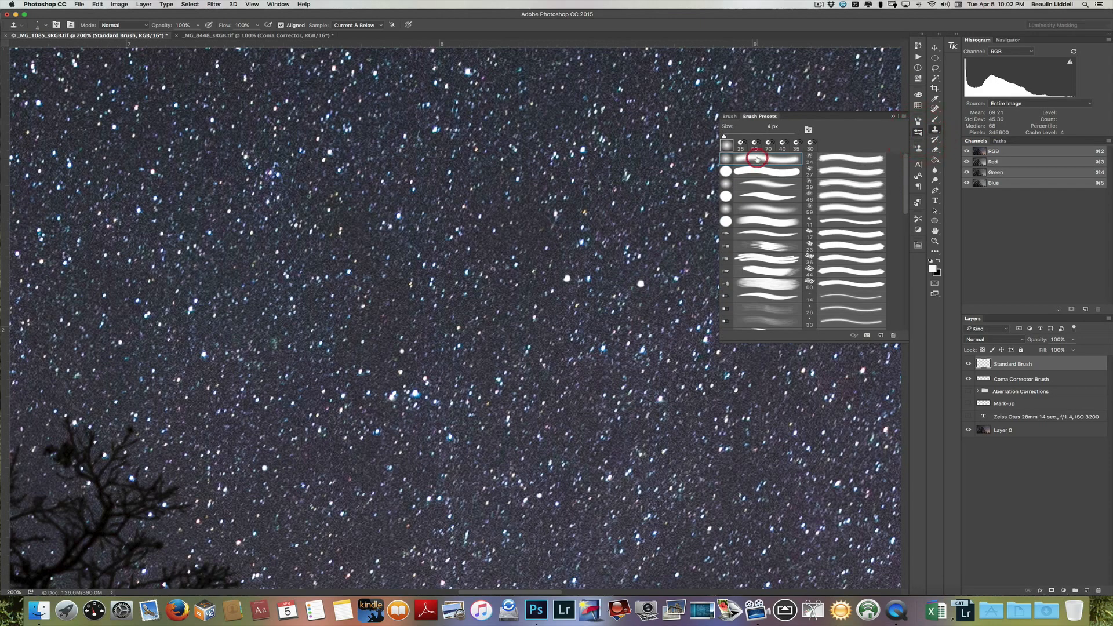
left_click(46, 28)
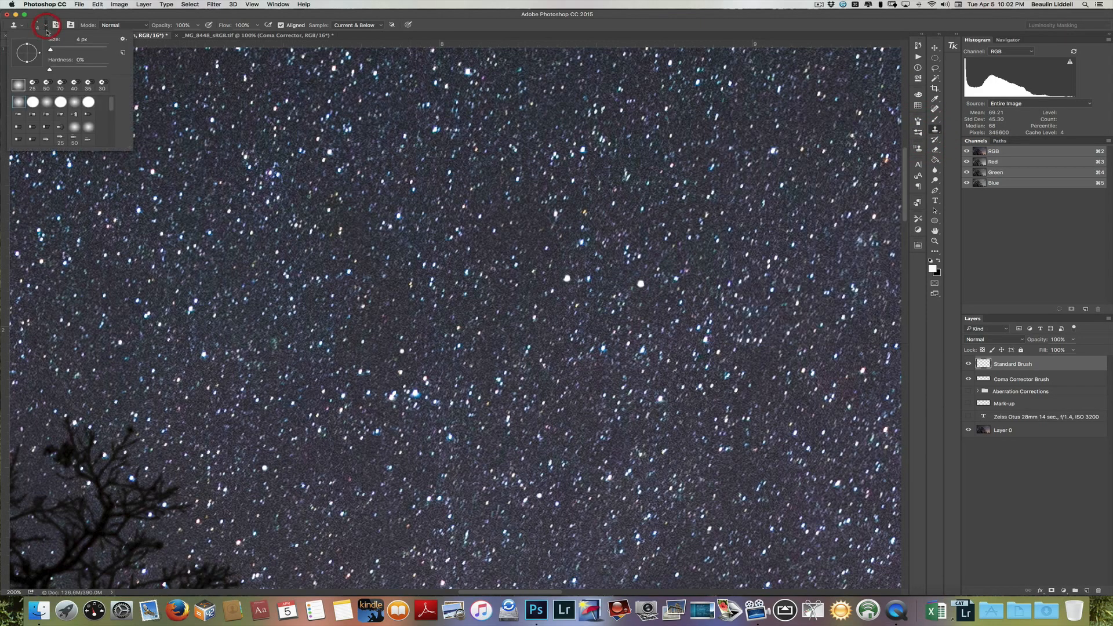
left_click(80, 59)
type("15")
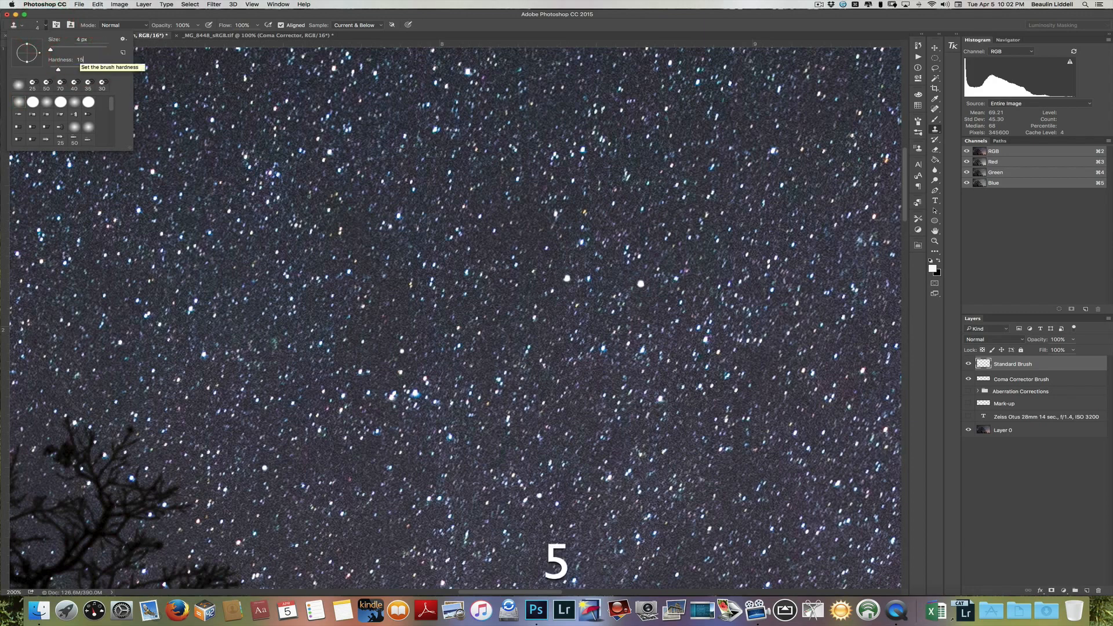
key("Return")
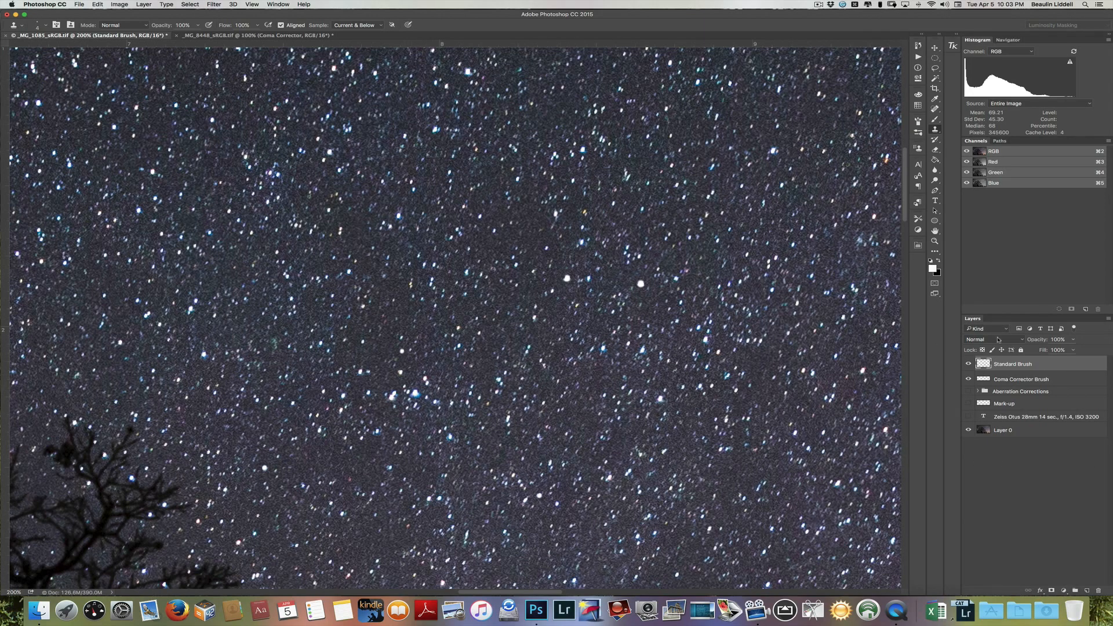
- Stamp freshly sampled sky over the blue fringe of the bright star in the small cluster right of the tree
key("ctrl+alt")
left_click(420, 400, "ctrl+alt")
mouse_move(411, 382)
left_mouse_down()
mouse_move(435, 382)
mouse_move(413, 384)
left_mouse_up()
key("ctrl+alt")
left_click(419, 395, "alt")
left_click(418, 395)
left_click(421, 393)
left_click(415, 393, "alt")
left_click(415, 393)
- Stamp sampled sky over the fringed blue star below and between the two corrected bright stars
left_click(587, 153, "alt")
left_click(613, 350, "alt")
left_click(605, 353)
left_click(594, 358, "alt")
left_click(597, 352)
- Stamp a spot among the upper branches of the tree with the small standard brush
scroll(501, 393, "left", 10)
scroll(501, 392, "down", 2)
scroll(501, 393, "left", 2)
scroll(501, 392, "down", 2)
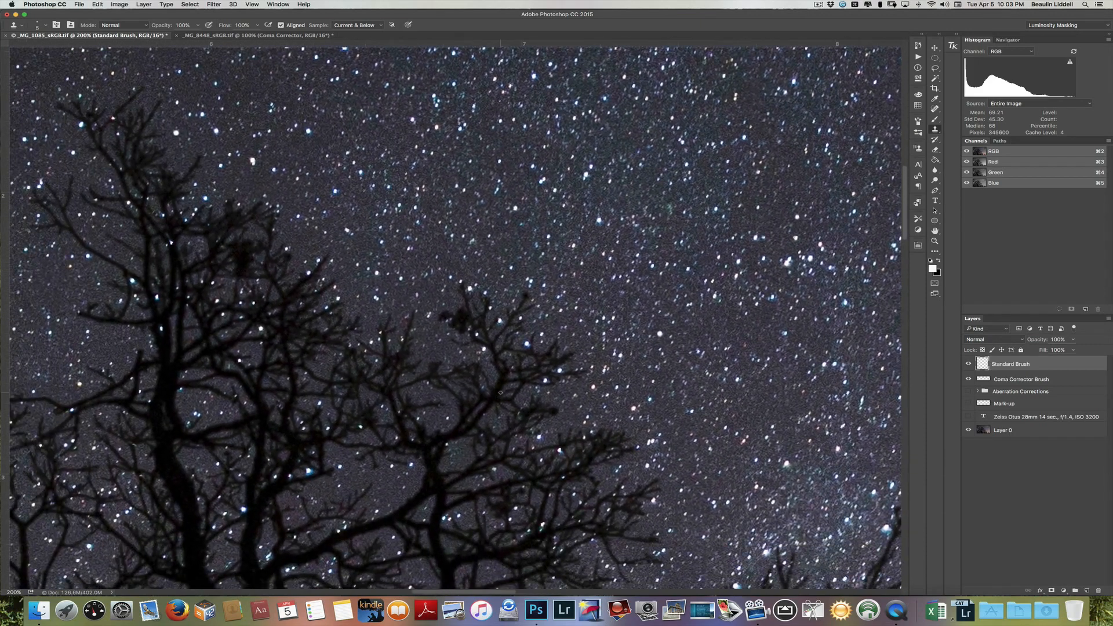
key("alt")
left_click(525, 347)
- Return to the bright star pair, hide the Coma Corrector Brush layer and keep Standard Brush as the active layer
scroll(534, 328, "right", 10)
scroll(534, 328, "up", 3)
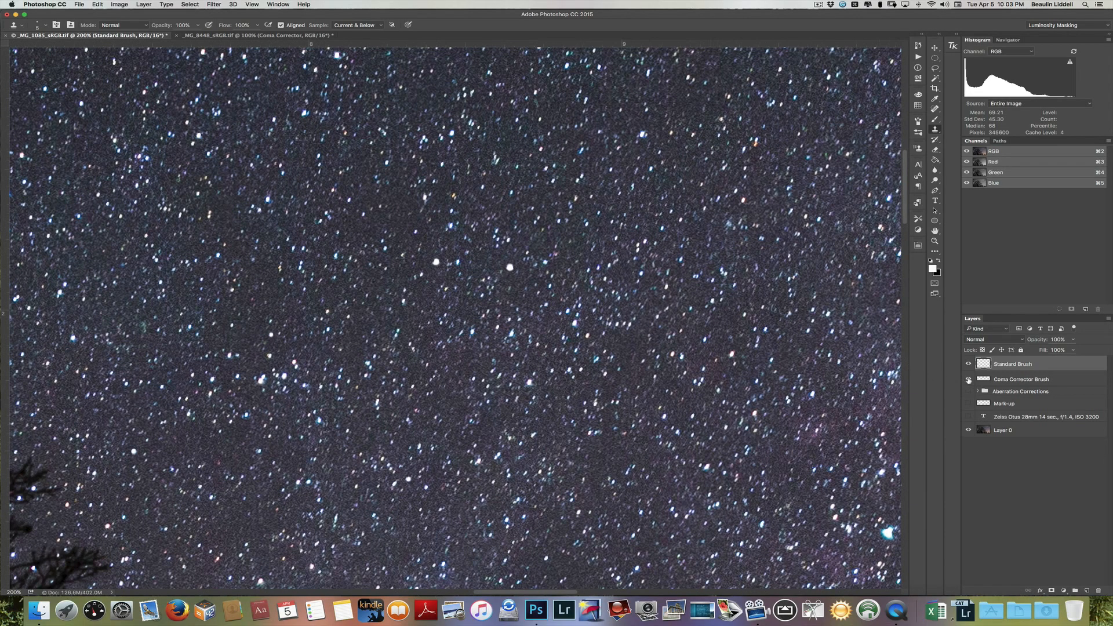
left_click(968, 379)
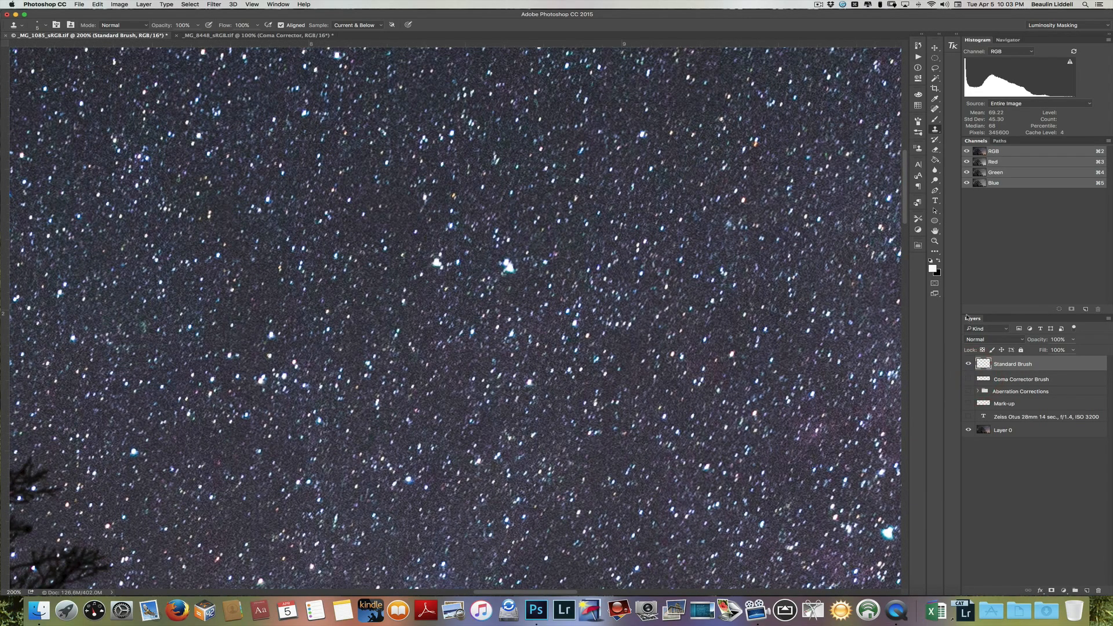
left_click(1054, 365)
- Enlarge the standard brush slightly and stamp sampled sky over the flare around the right star of the bright pair
left_click(513, 275, "alt")
left_click(510, 272, "alt")
key("alt")
left_click(507, 272, "alt")
key("bracketright")
left_click(510, 267, "alt")
left_click(509, 263)
left_click(487, 284, "alt")
left_click(504, 268)
- Stamp sampled sky around the left star of the bright pair and touch up the left edge of the right star
left_click(432, 270, "alt")
left_click(436, 266)
left_click(430, 267)
left_click(429, 264, "alt")
left_click(494, 268, "alt")
left_click(501, 268)
- Stamp sampled sky over the fringes of two small blue stars below the bright pair
left_click(273, 337, "alt")
left_click(268, 338)
left_click(410, 487, "alt")
left_click(411, 481)
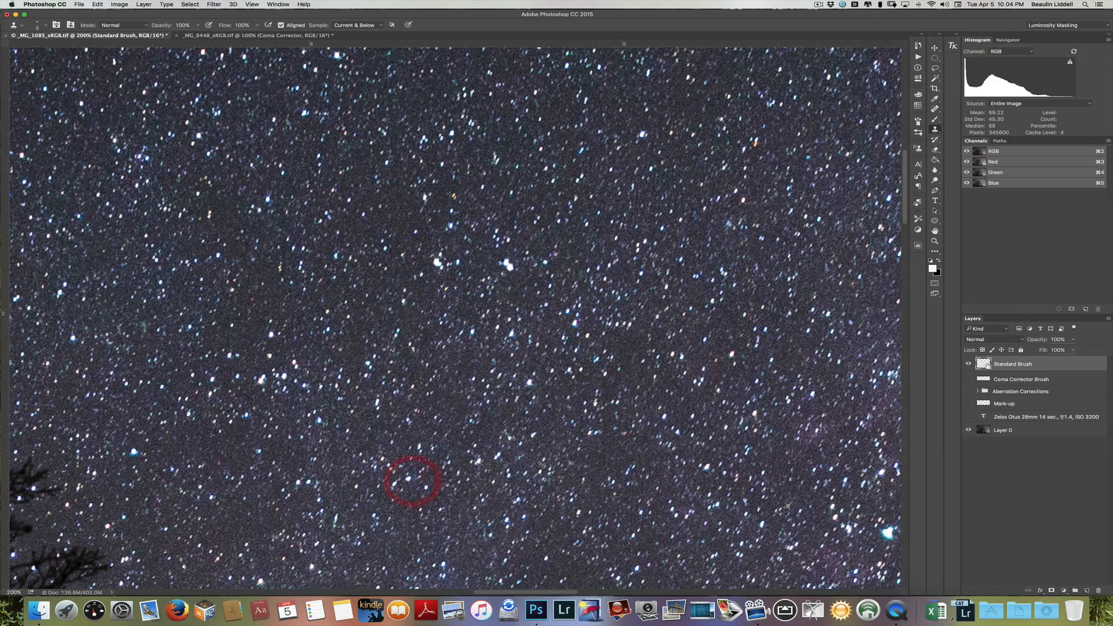
- Move the Coma Corrector Brush layer above Standard Brush and toggle it to compare both corrections, leaving it hidden
left_click_drag(1051, 379, 1056, 354)
left_click(968, 364)
left_click(968, 364)
left_click(969, 364)
left_click(969, 364)
left_click(968, 364)
left_click(968, 364)
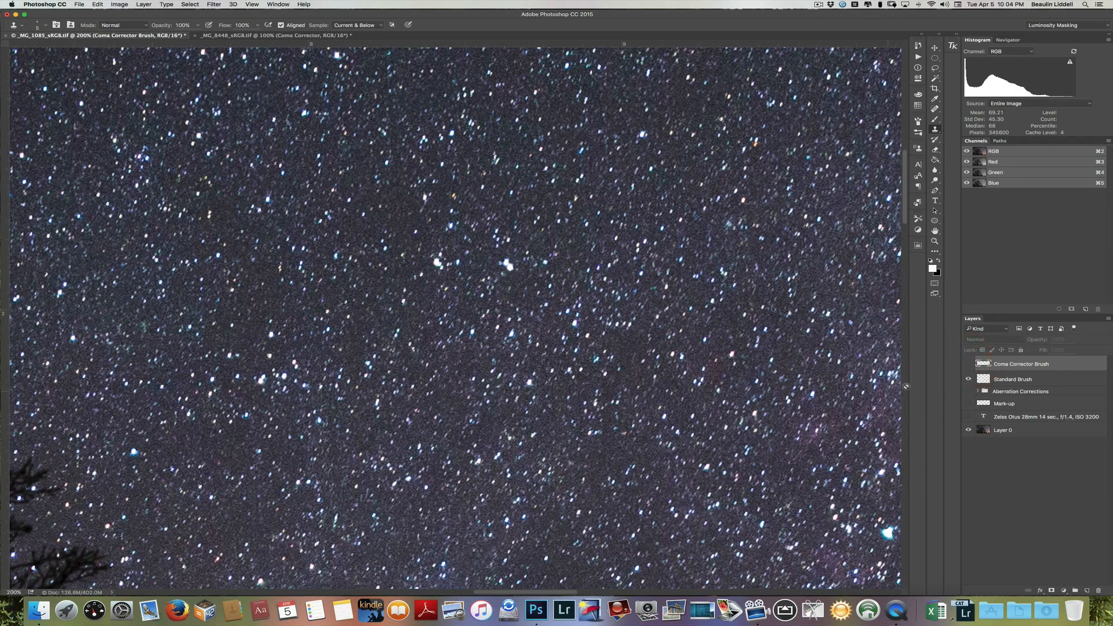
- On the Standard Brush layer, stamp sampled sky over the blue-haloed star just above the tree branches
left_click(1036, 379)
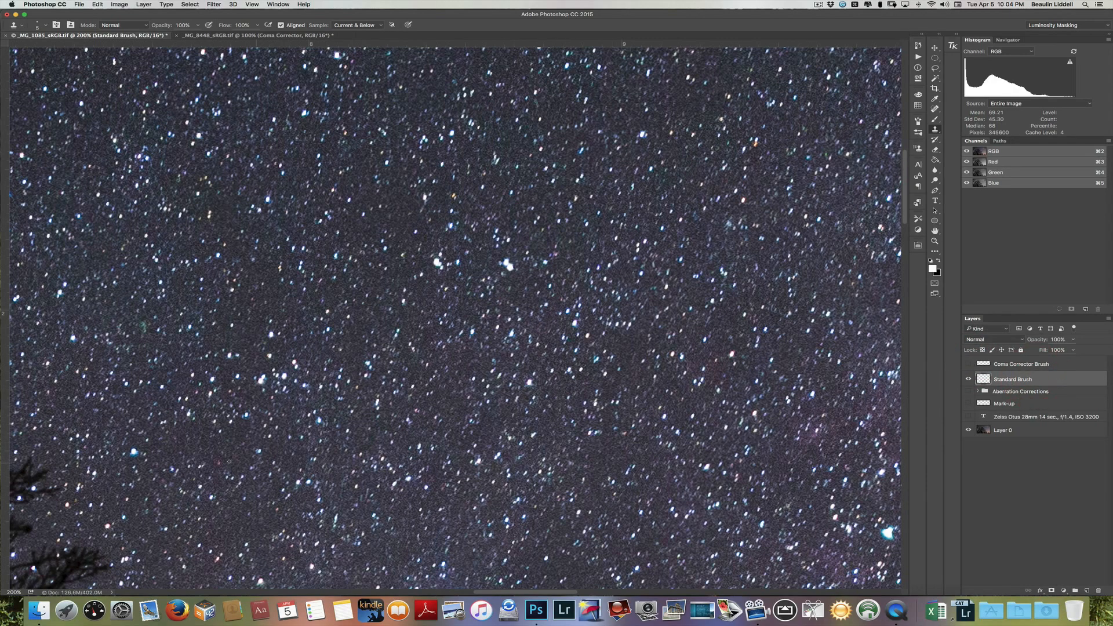
key("alt")
left_click(129, 458, "alt")
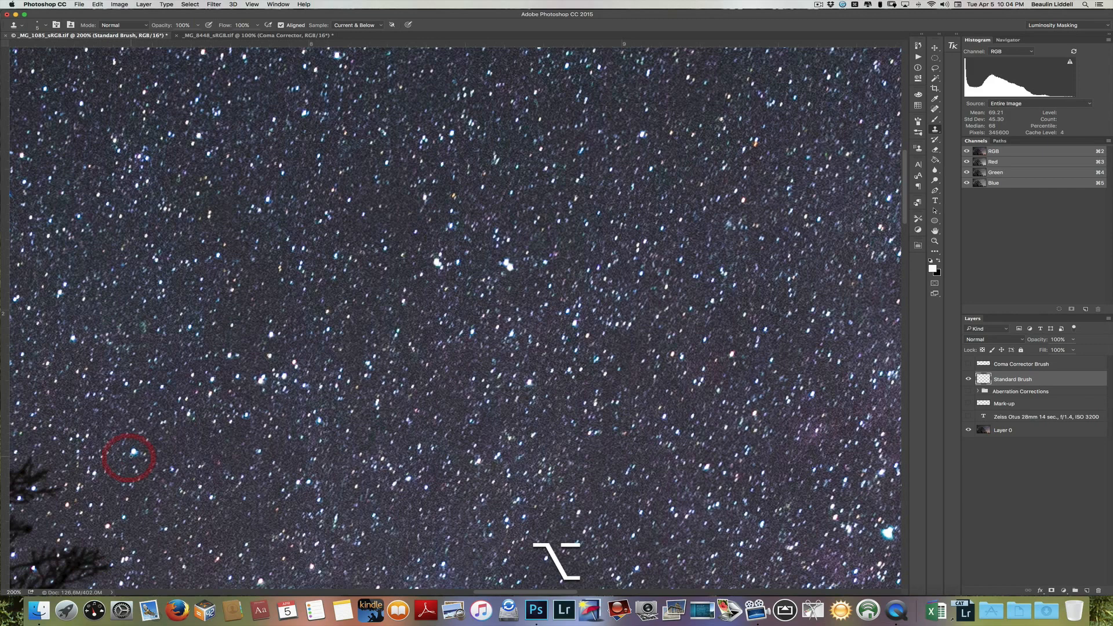
left_click(137, 452)
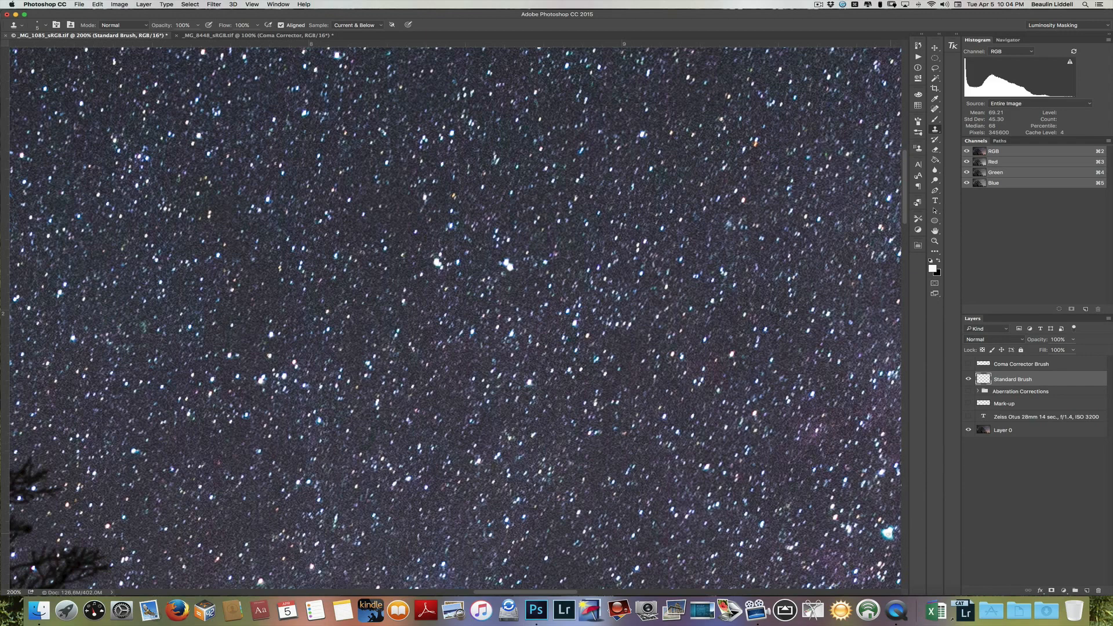
- Stamp sampled colour over the large cyan-haloed star in the lower-right sky, covering its flare and leftover coloured fringe
left_click(888, 532, "alt")
left_click(887, 533)
left_click_drag(885, 531, 882, 534)
key("alt")
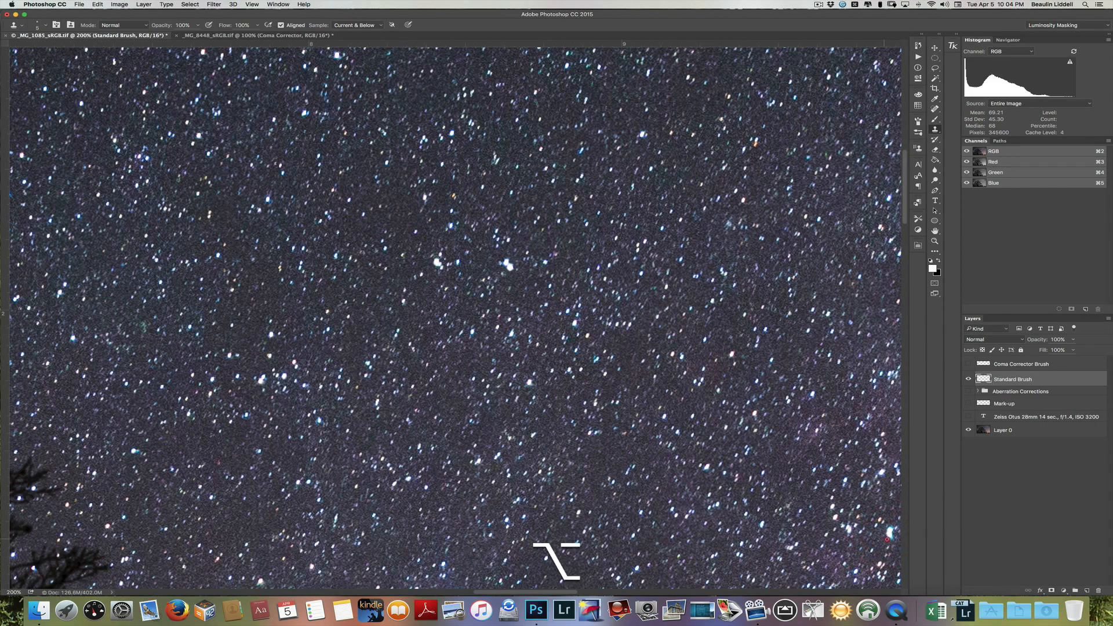
left_click(883, 540, "alt")
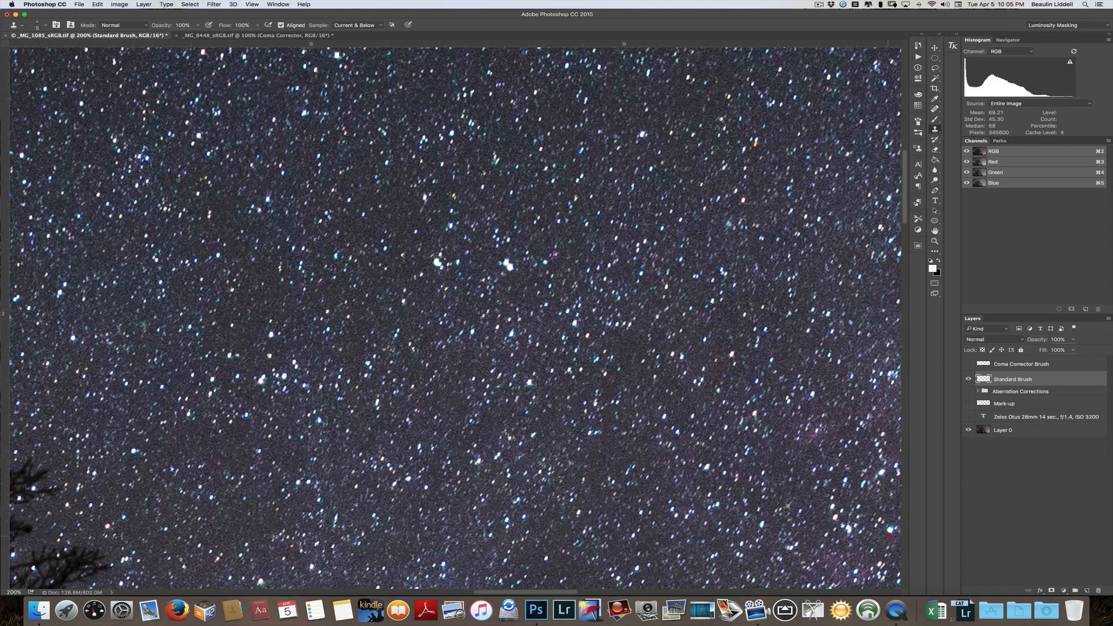
left_click(892, 535)
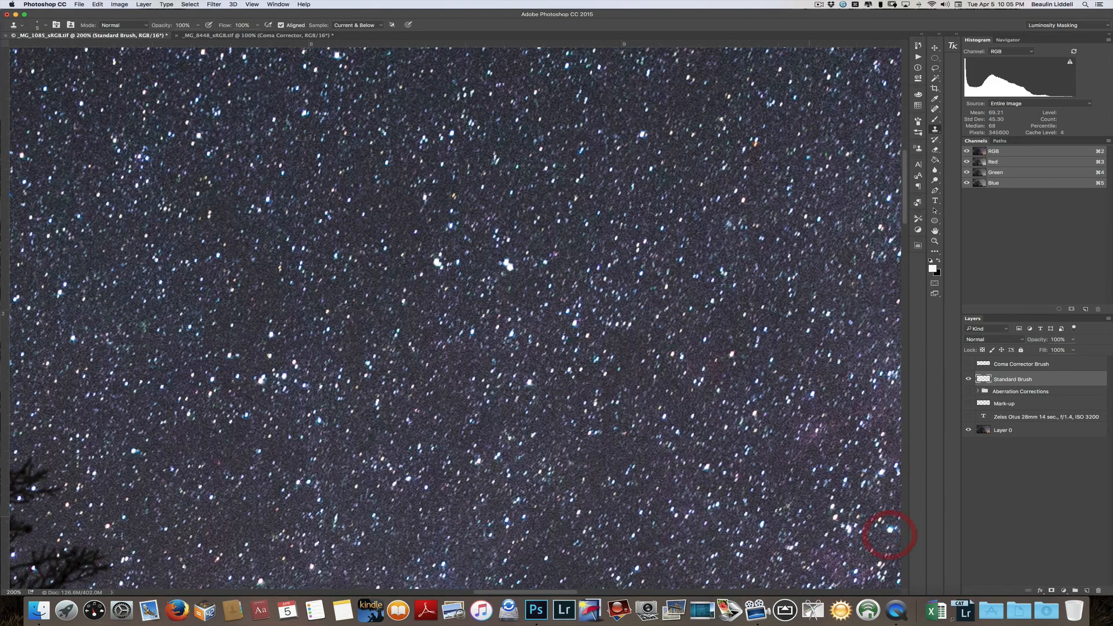
- Stamp sampled sky over fringed stars between the bare tree branches in the left part of the photo
mouse_move(810, 518)
left_mouse_down()
mouse_move(730, 484)
mouse_move(551, 474)
left_mouse_up()
scroll(809, 517, "right", 2)
scroll(809, 517, "down", 3)
scroll(809, 516, "left", 10)
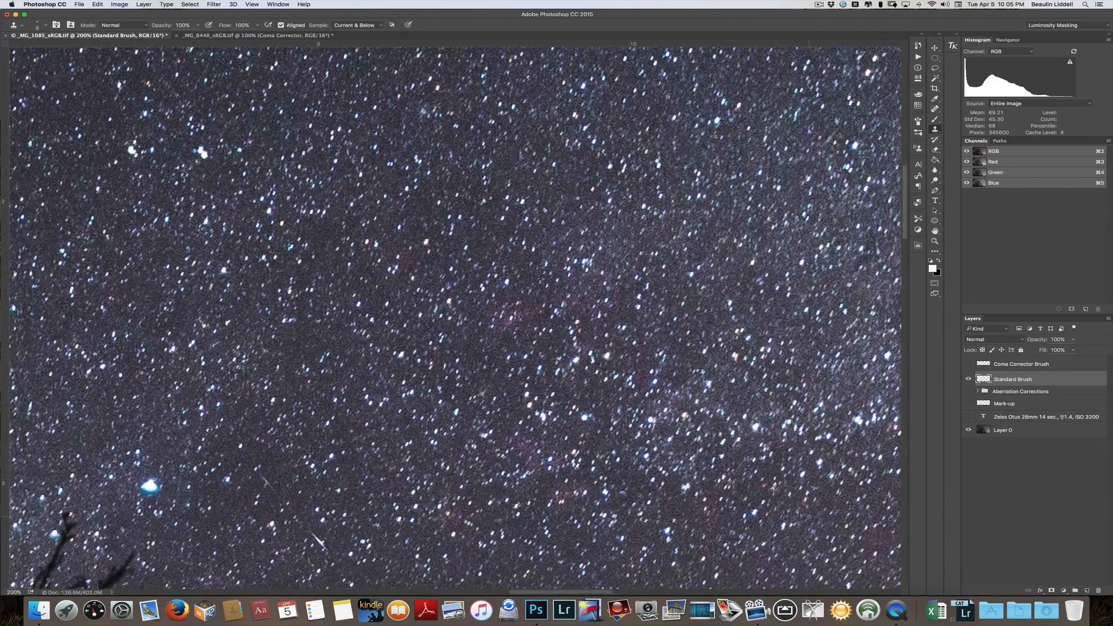
scroll(809, 517, "left", 8)
scroll(809, 517, "down", 5)
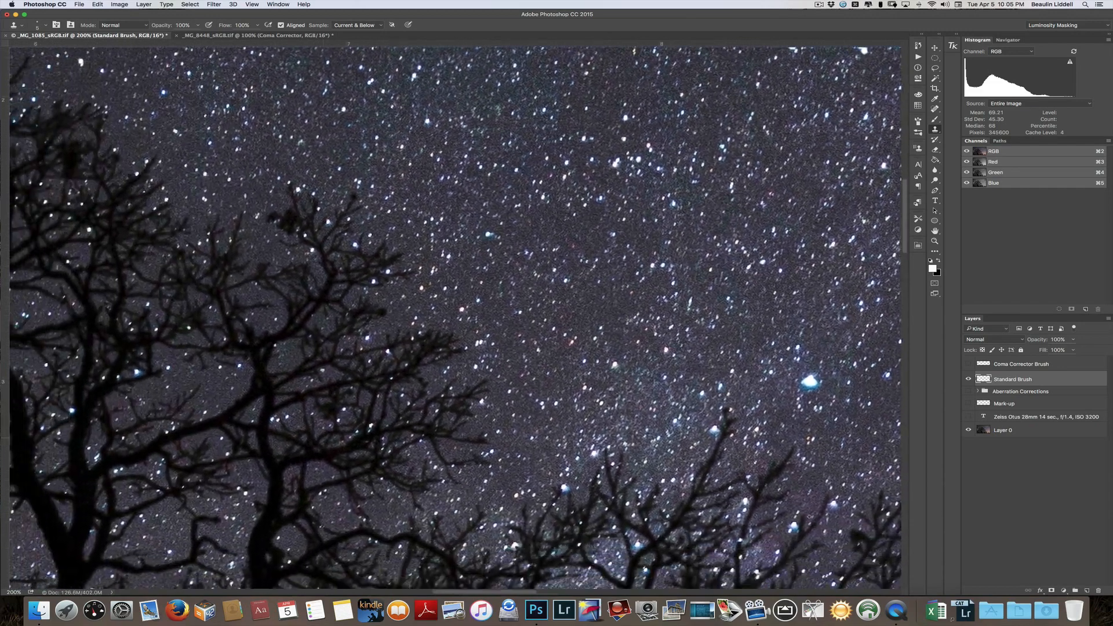
scroll(810, 517, "down", 3)
scroll(810, 516, "left", 8)
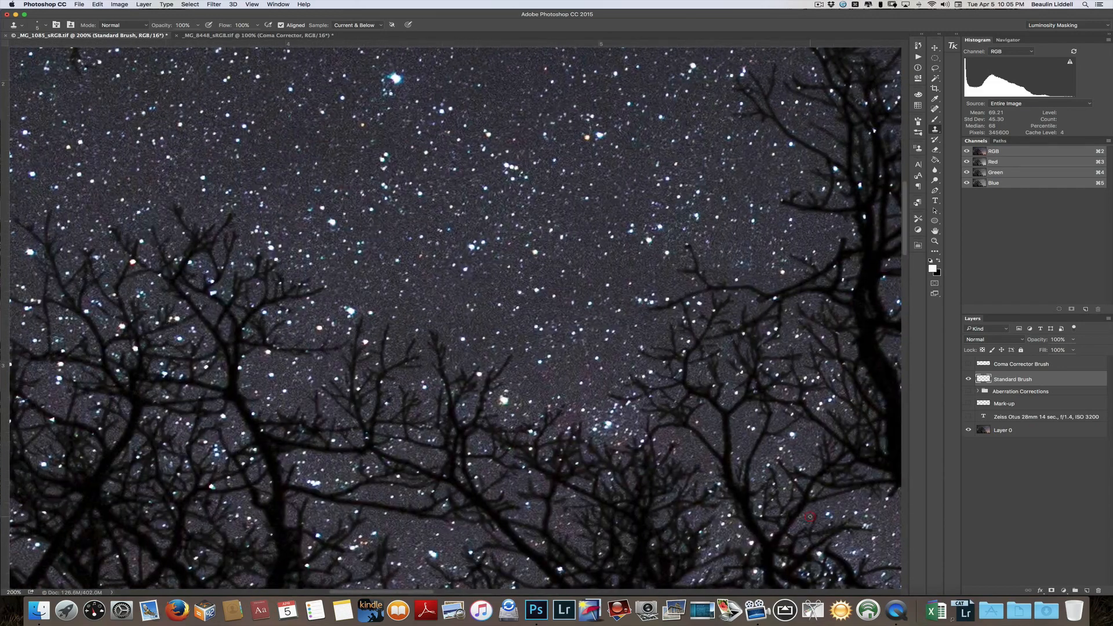
scroll(810, 517, "left", 1)
scroll(810, 517, "down", 1)
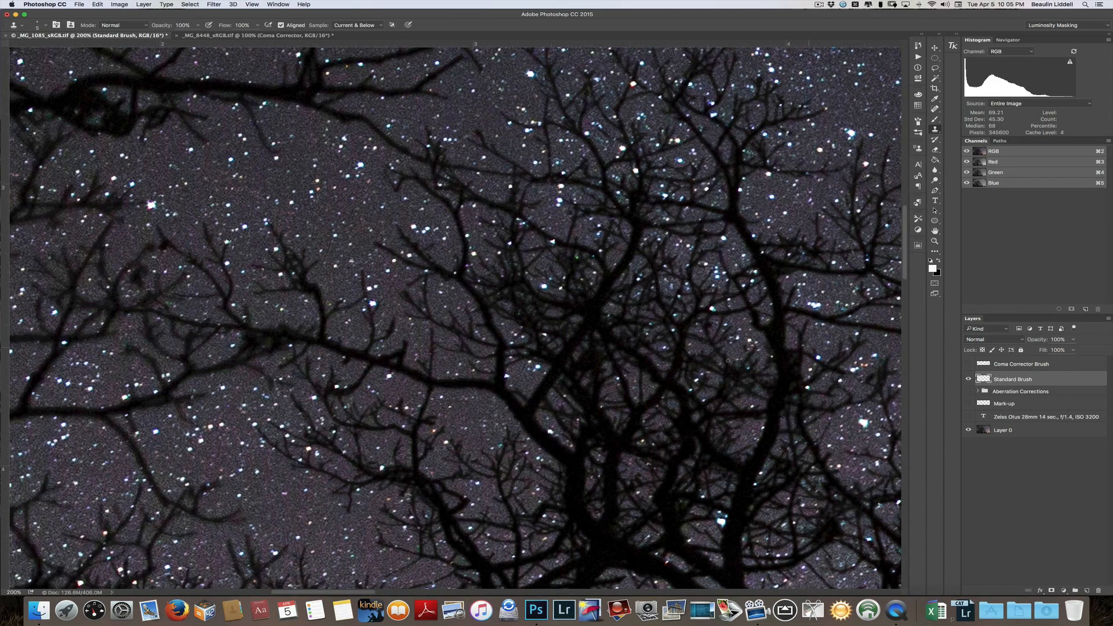
key("alt")
left_click(387, 380, "alt")
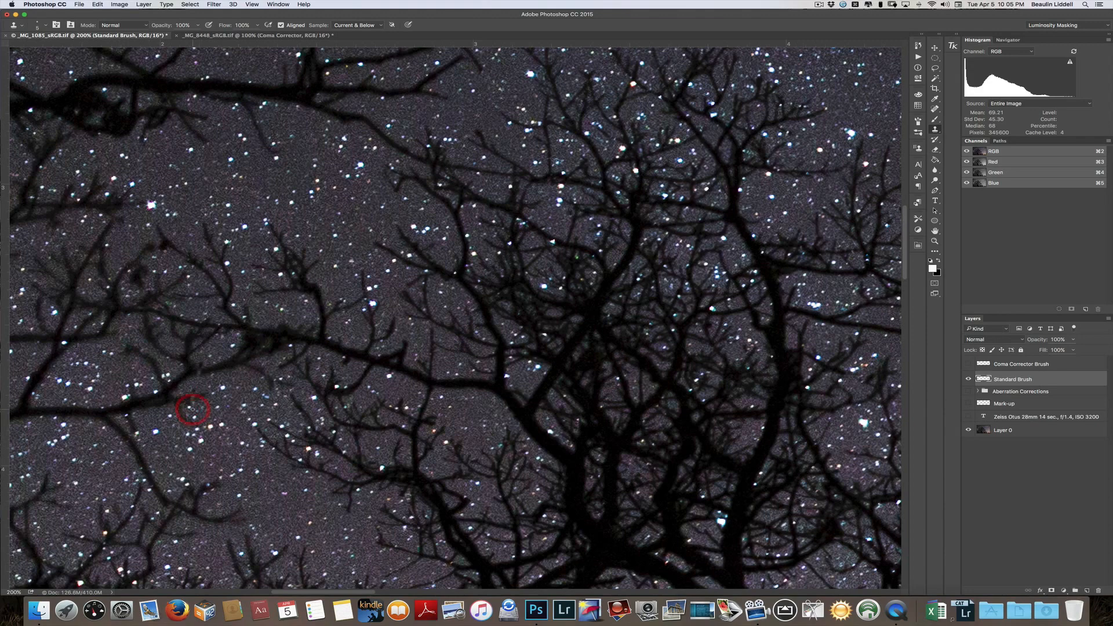
- Fit the whole photo in view, hide the Standard Brush layer and show the Aberration Corrections group
scroll(193, 406, "down", 10)
scroll(193, 406, "down", 3)
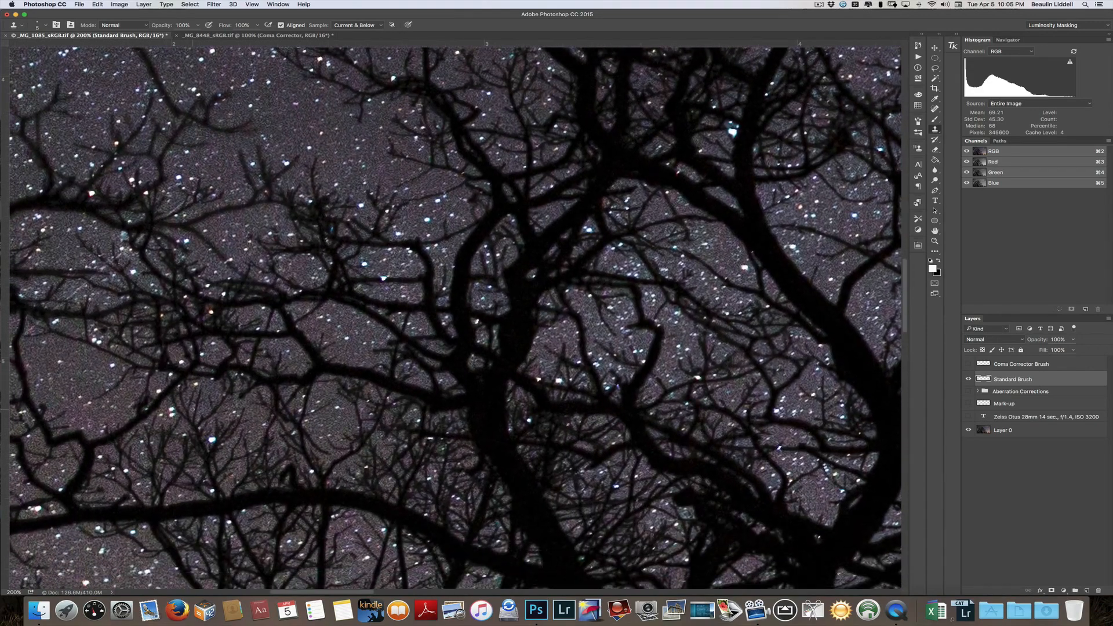
scroll(194, 409, "right", 6)
scroll(194, 410, "up", 2)
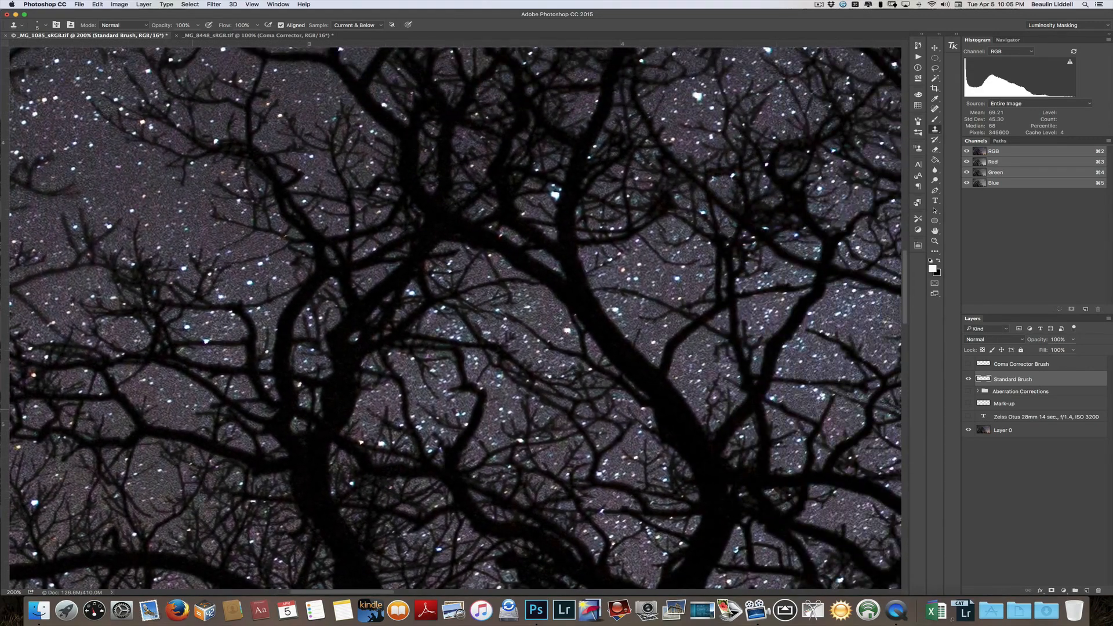
key("super+0")
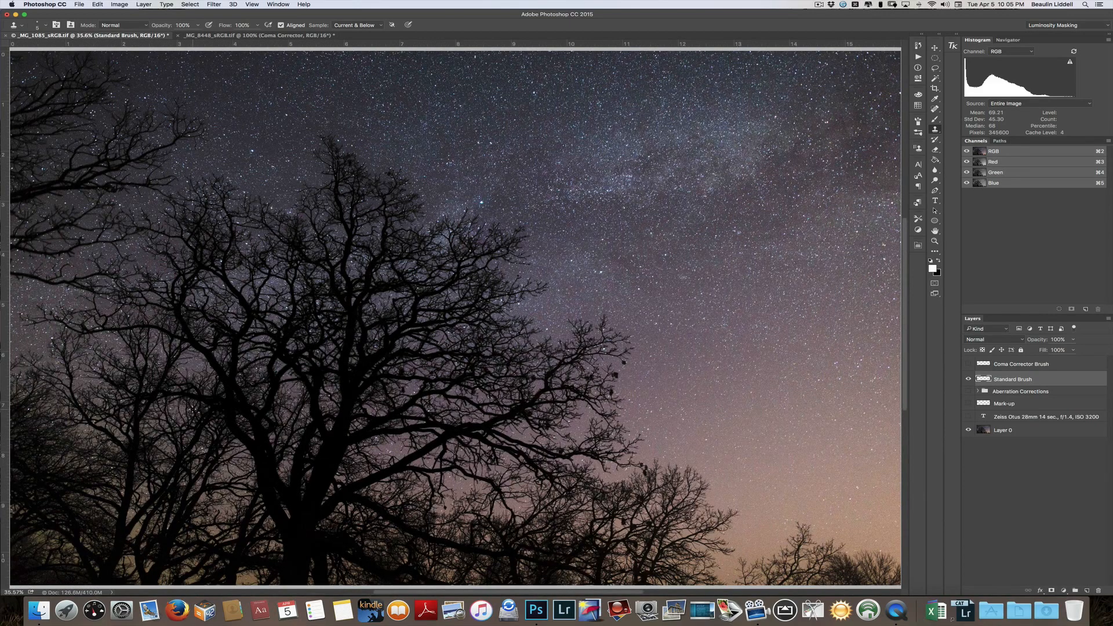
left_click(968, 380)
left_click(969, 392)
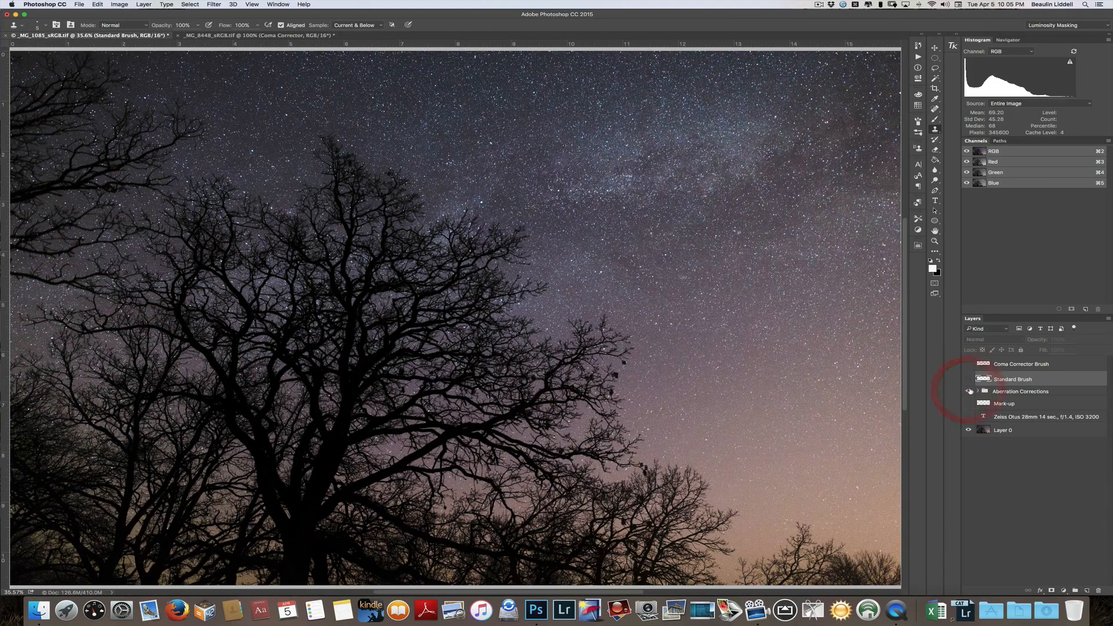
- Compare the stars around the upper-left branches at 100% with the Aberration Corrections group shown and hidden
key("super+i")
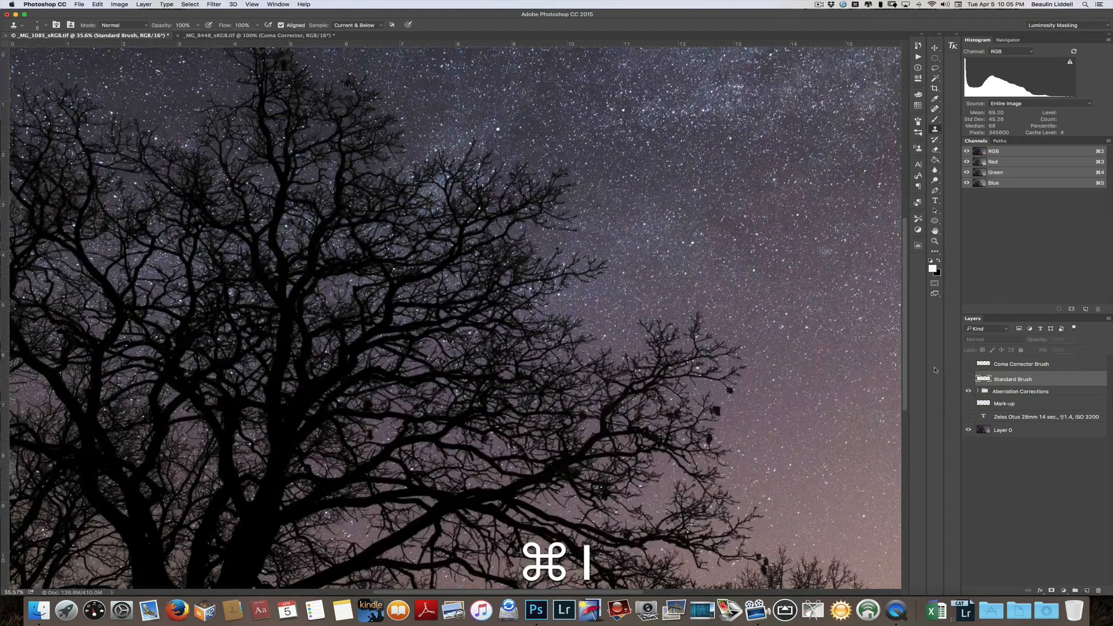
scroll(344, 249, "left", 15)
scroll(344, 248, "right", 15)
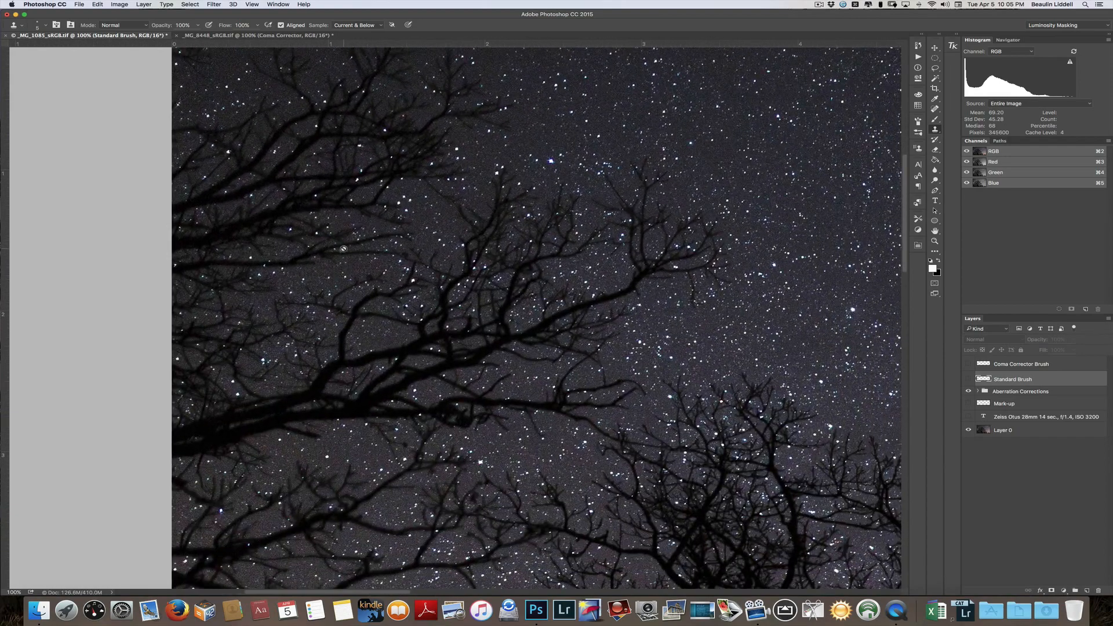
left_click(968, 392)
left_click(968, 392)
left_click(969, 393)
left_click(969, 393)
left_click(969, 393)
- Compare the bright stars above the treetop at 100%, then across the whole photo, with and without the Aberration Corrections group
scroll(768, 348, "right", 15)
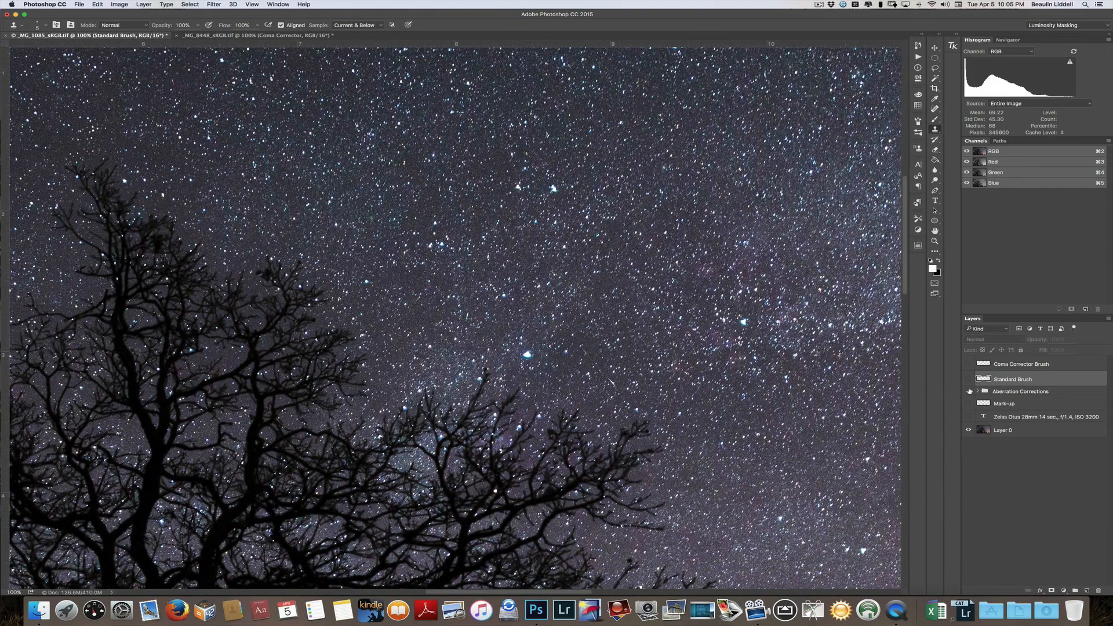
left_click(969, 392)
left_click(969, 392)
key("super+0")
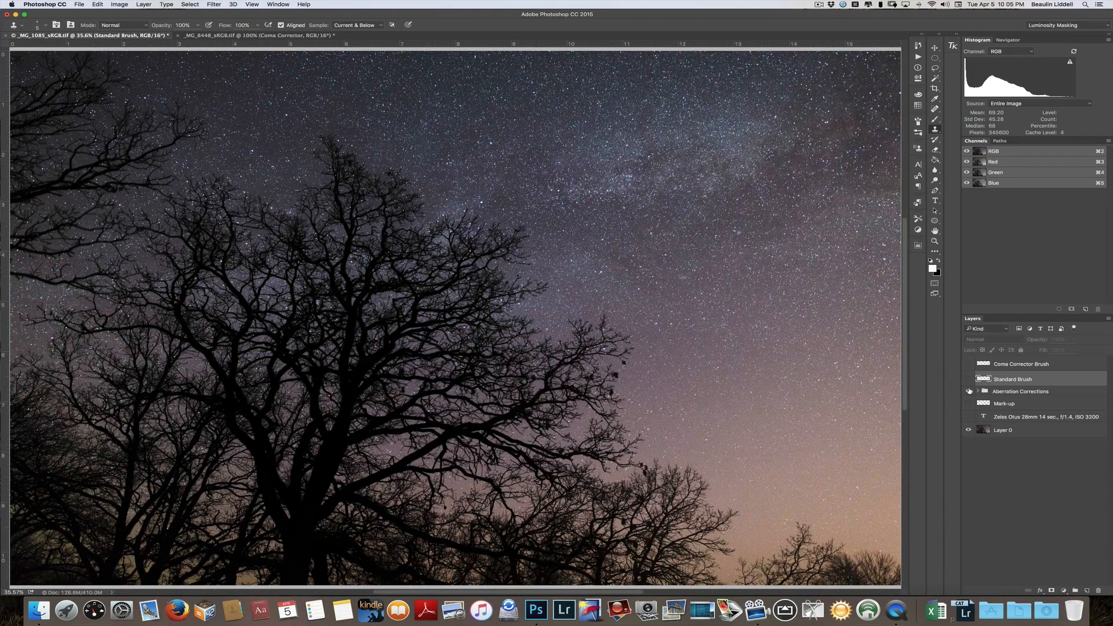
left_click(970, 391)
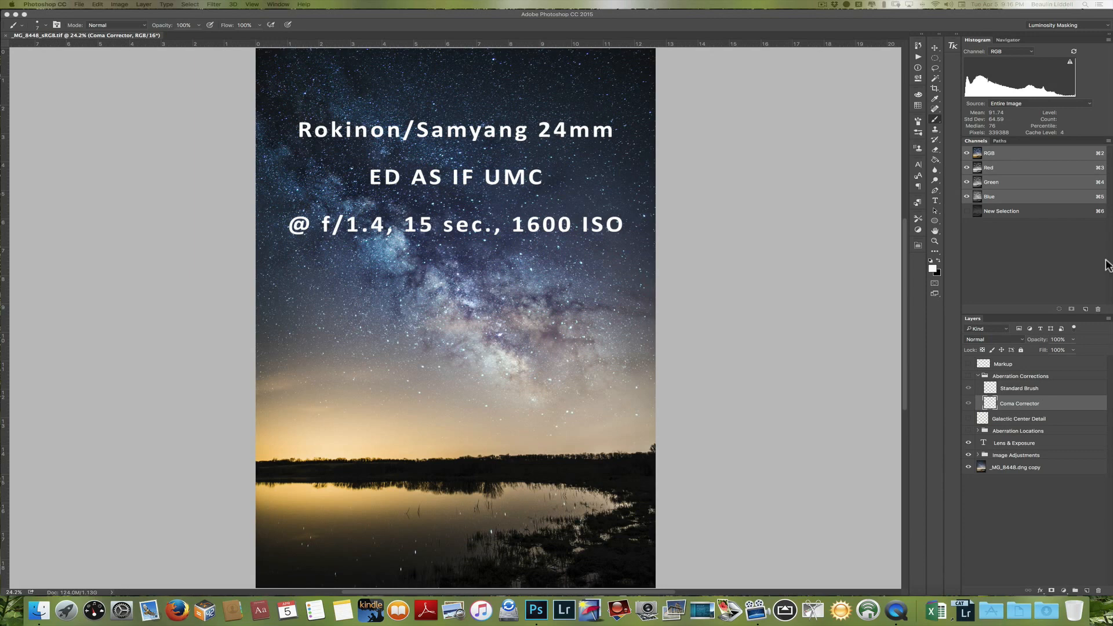
- In the _MG_8448 photo, hide the Lens & Exposure text and Image Adjustments group, and briefly display the Aberration Locations annotations
left_click(968, 443)
left_click(968, 456)
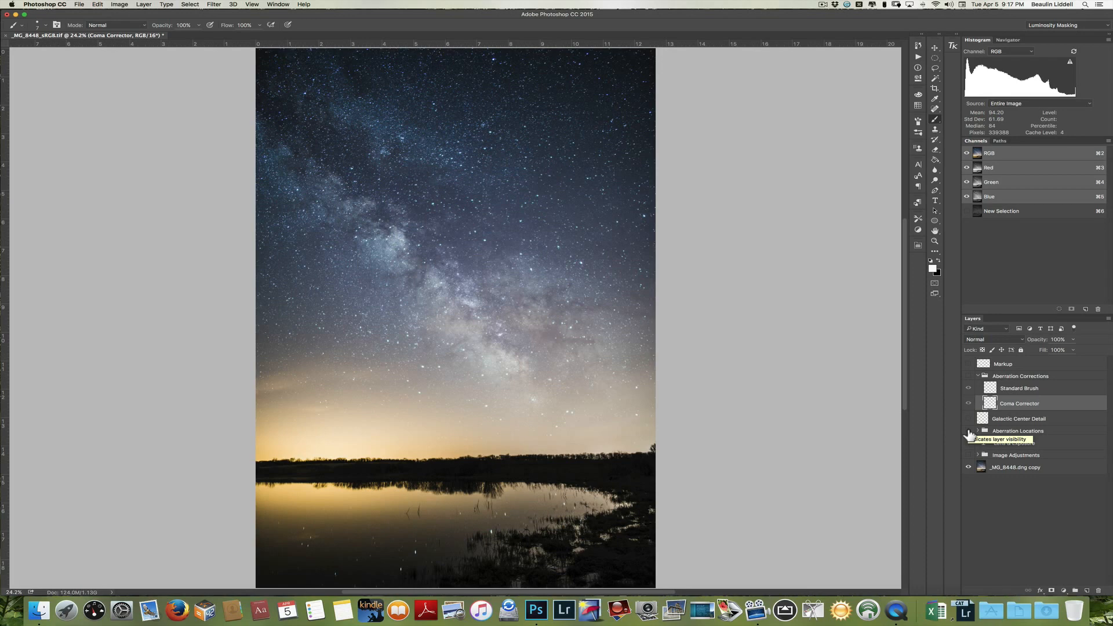
left_click(969, 432)
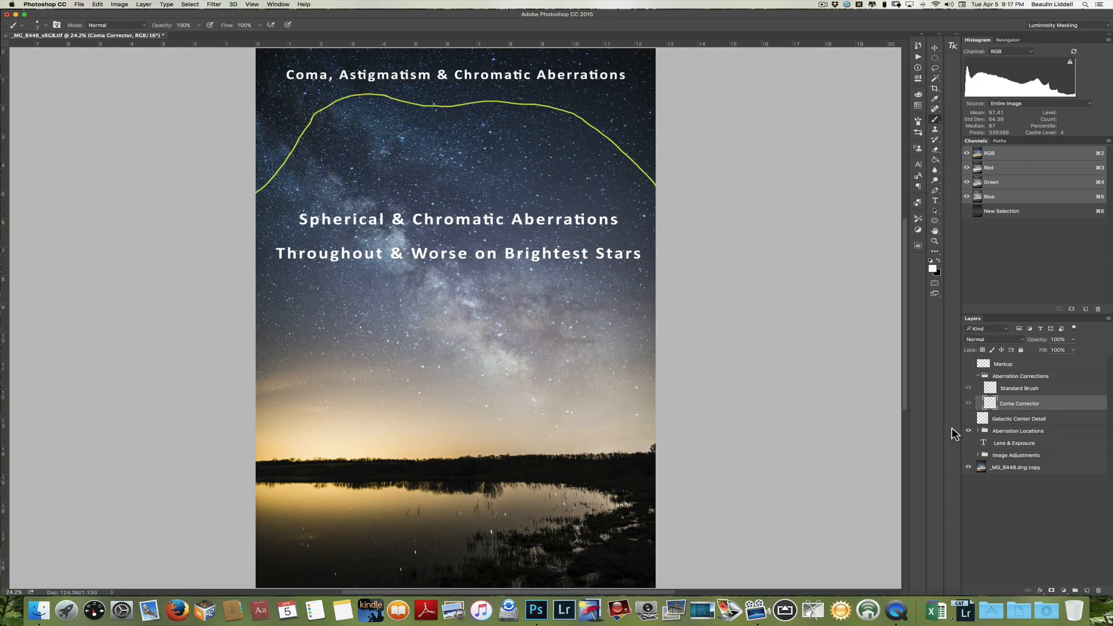
left_click(969, 432)
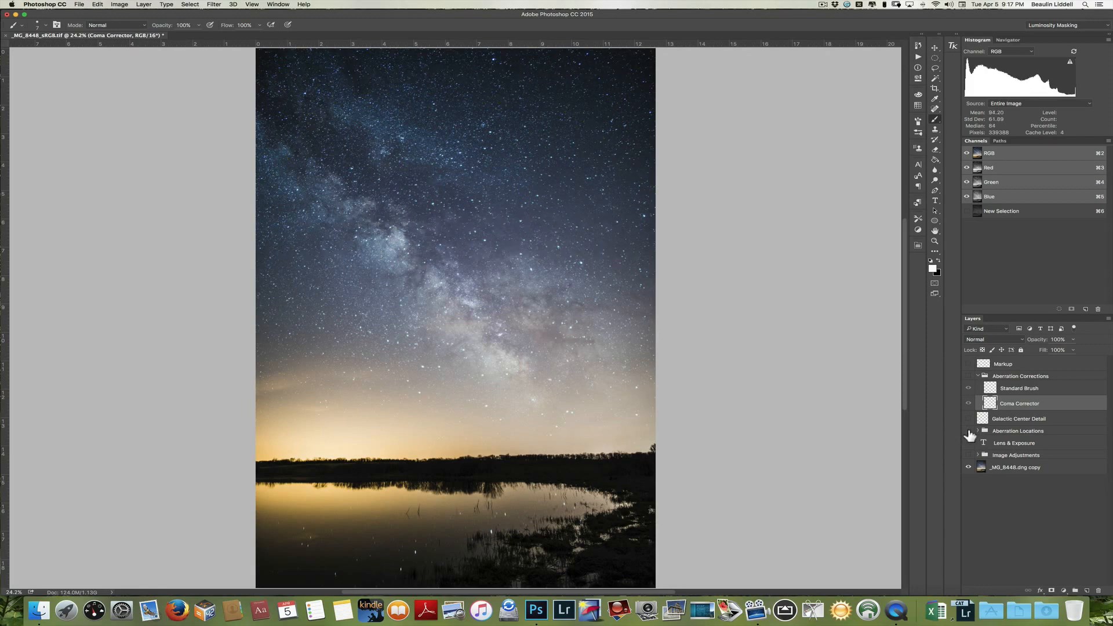
- Briefly display the Galactic Center Detail outline around the Milky Way core at 100%, and examine the whole photo without it
key("super+1")
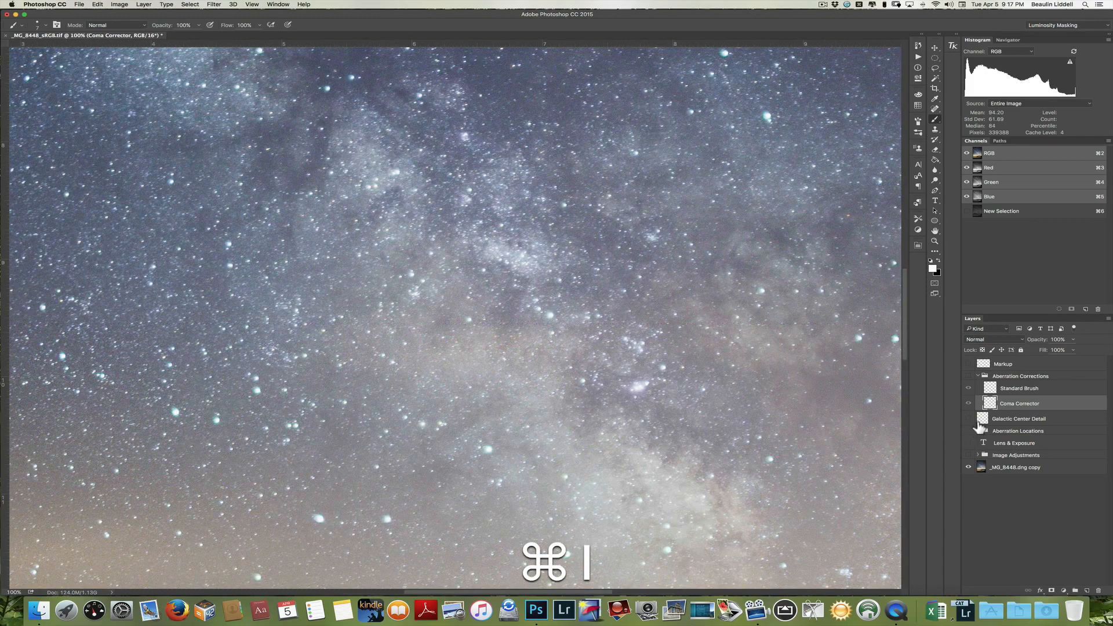
left_click(970, 420)
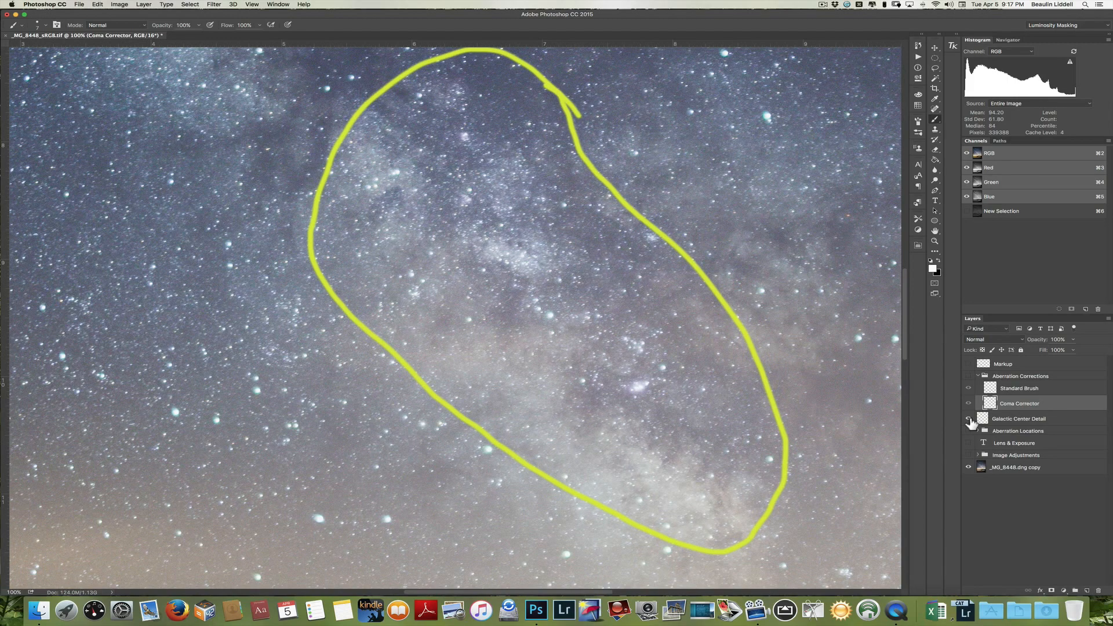
left_click(970, 420)
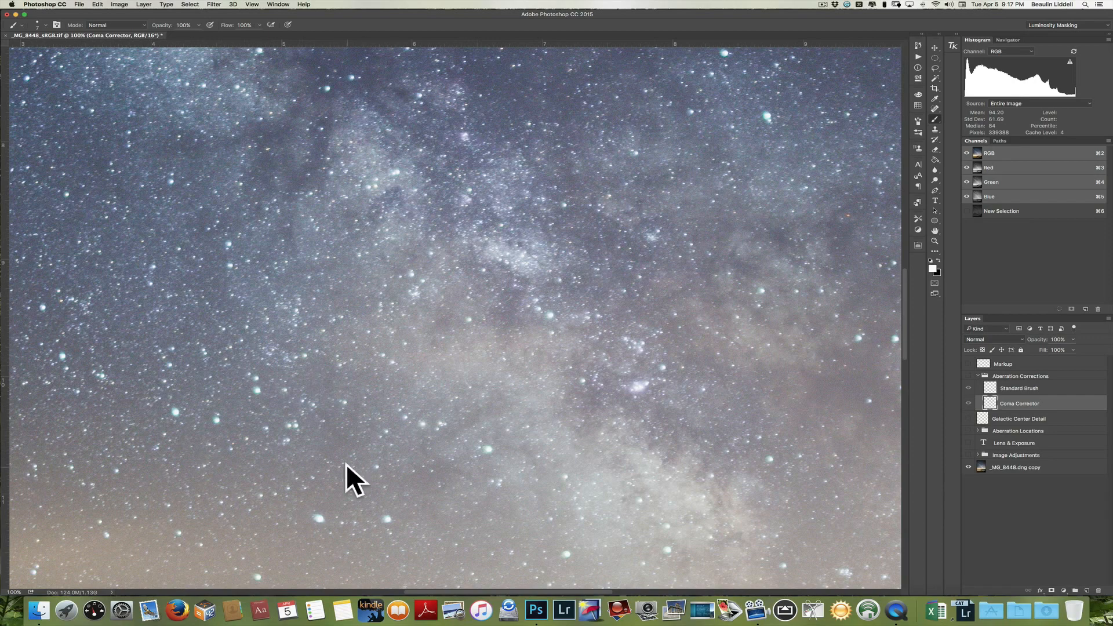
key("super+0")
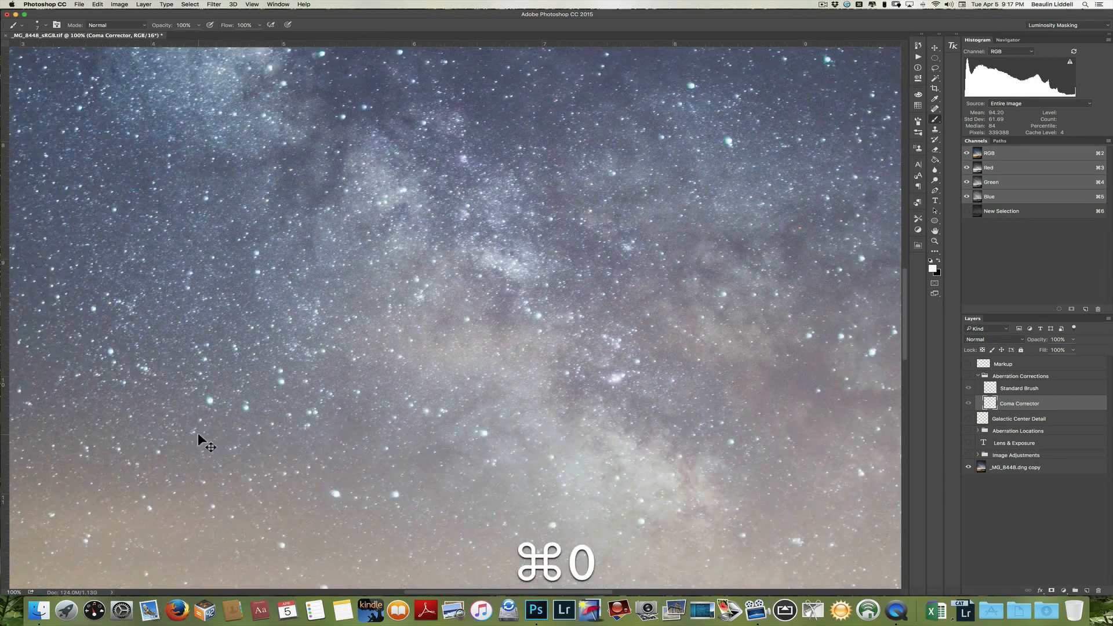
key("super+minus")
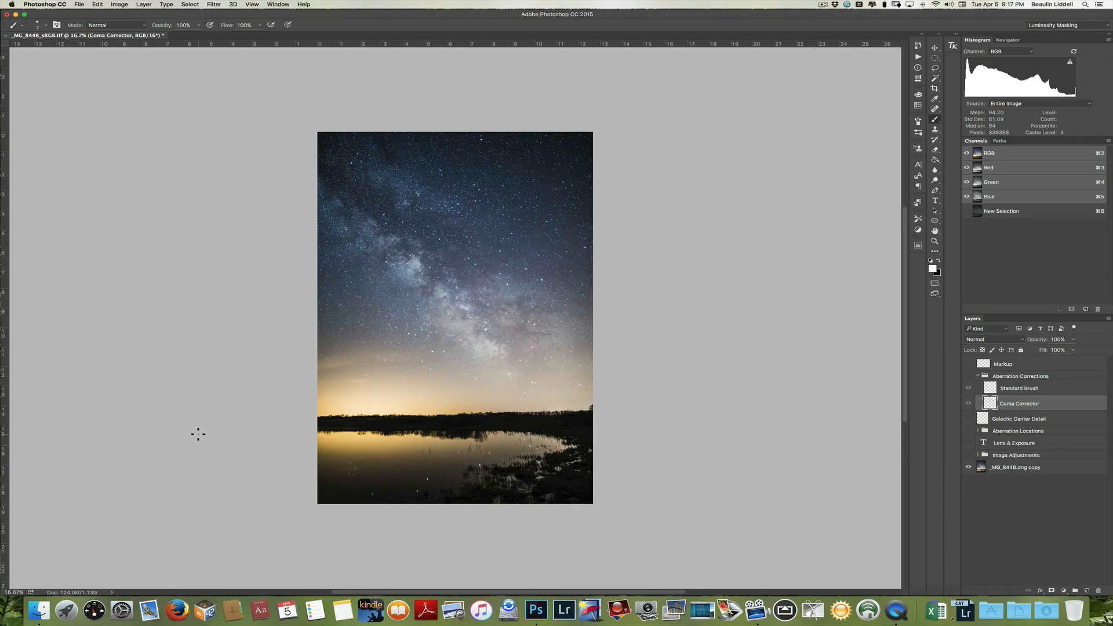
key("super+0")
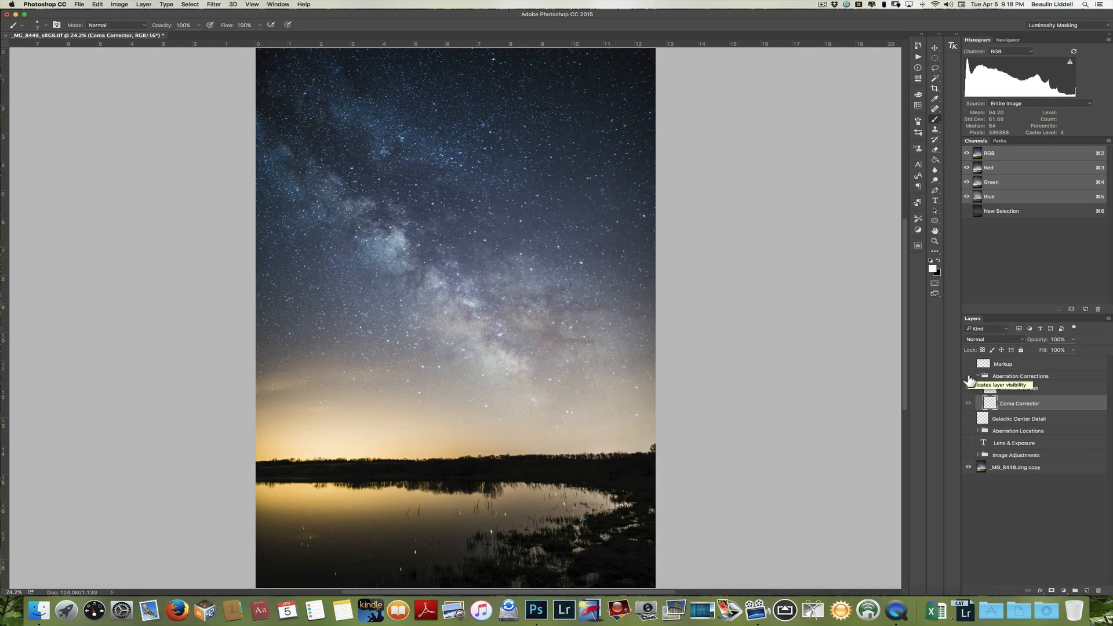
- With the Markup arrows shown at 100%, compare the marked stars repeatedly with the Aberration Corrections group hidden and shown
key("super+1")
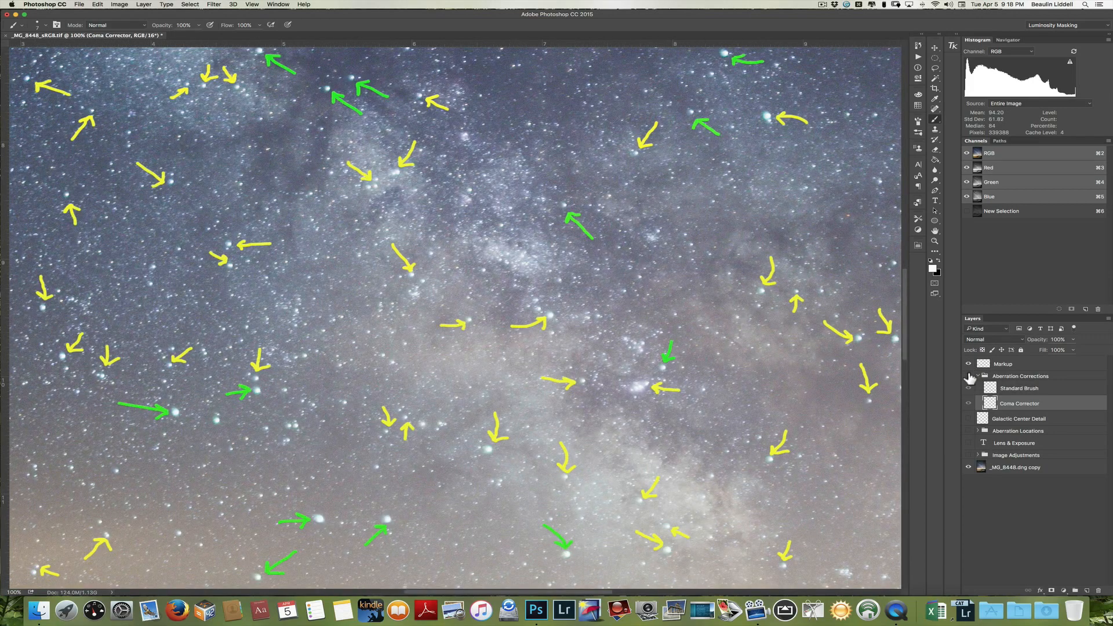
left_click(969, 375)
left_click(969, 375)
left_click(969, 376)
left_click(969, 375)
left_click(969, 376)
left_click(969, 376)
left_click(969, 376)
left_click(969, 376)
left_click(969, 376)
left_click(969, 376)
left_click(969, 376)
left_click(969, 375)
left_click(969, 376)
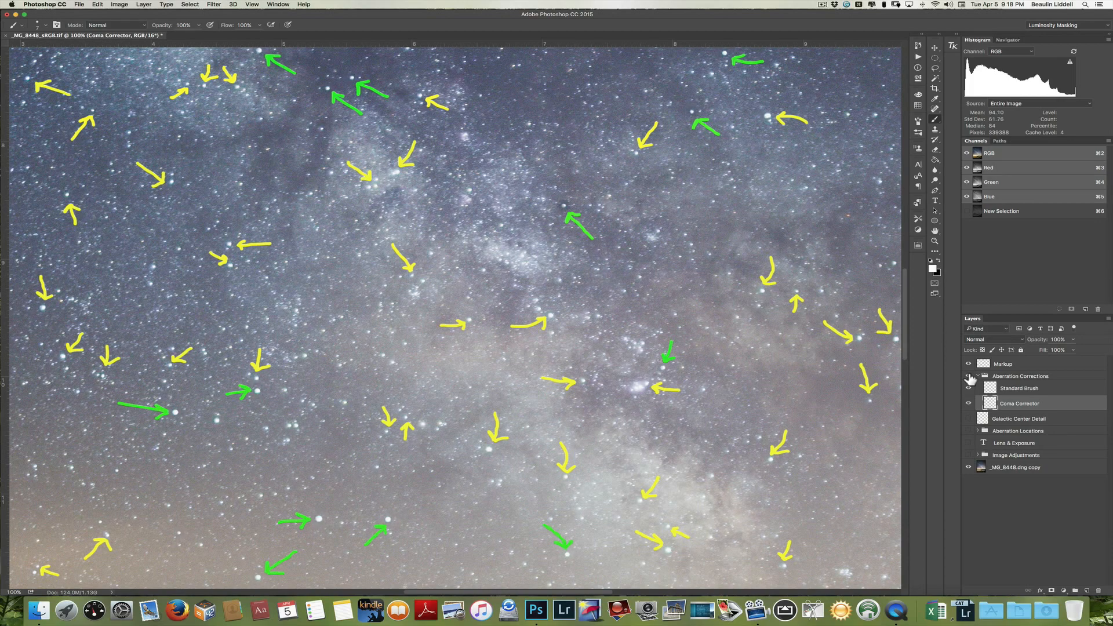
left_click(969, 375)
left_click(969, 376)
left_click(969, 376)
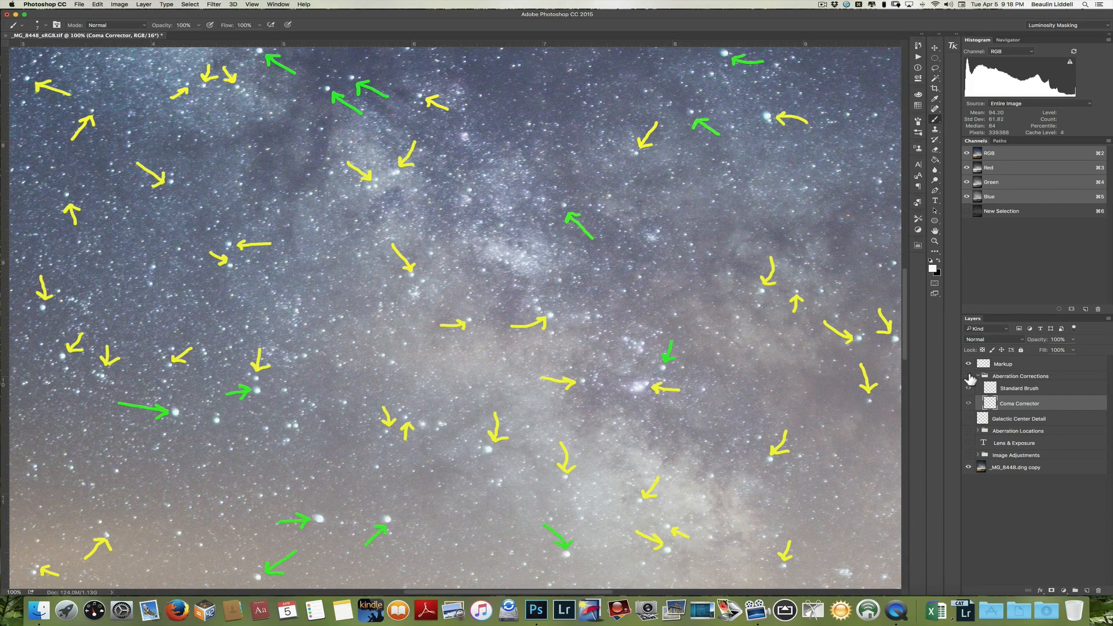
left_click(970, 375)
left_click(969, 376)
left_click(969, 376)
left_click(969, 376)
left_click(969, 376)
left_click(969, 376)
left_click(969, 376)
left_click(969, 375)
left_click(969, 376)
left_click(969, 376)
left_click(969, 376)
left_click(969, 376)
left_click(969, 376)
left_click(969, 376)
left_click(969, 375)
left_click(970, 377)
left_click(970, 377)
left_click(970, 376)
left_click(970, 377)
left_click(970, 377)
left_click(970, 377)
left_click(970, 377)
left_click(970, 377)
left_click(970, 377)
left_click(970, 377)
left_click(970, 377)
left_click(970, 377)
left_click(970, 377)
left_click(970, 377)
left_click(970, 377)
left_click(970, 377)
left_click(970, 377)
left_click(970, 377)
left_click(970, 377)
left_click(971, 377)
left_click(970, 377)
left_click(970, 377)
left_click(970, 377)
left_click(970, 377)
left_click(970, 377)
left_click(970, 377)
left_click(971, 377)
left_click(970, 377)
left_click(970, 377)
left_click(970, 377)
left_click(970, 376)
left_click(970, 377)
left_click(970, 377)
left_click(970, 377)
left_click(970, 377)
left_click(970, 377)
left_click(970, 377)
left_click(970, 377)
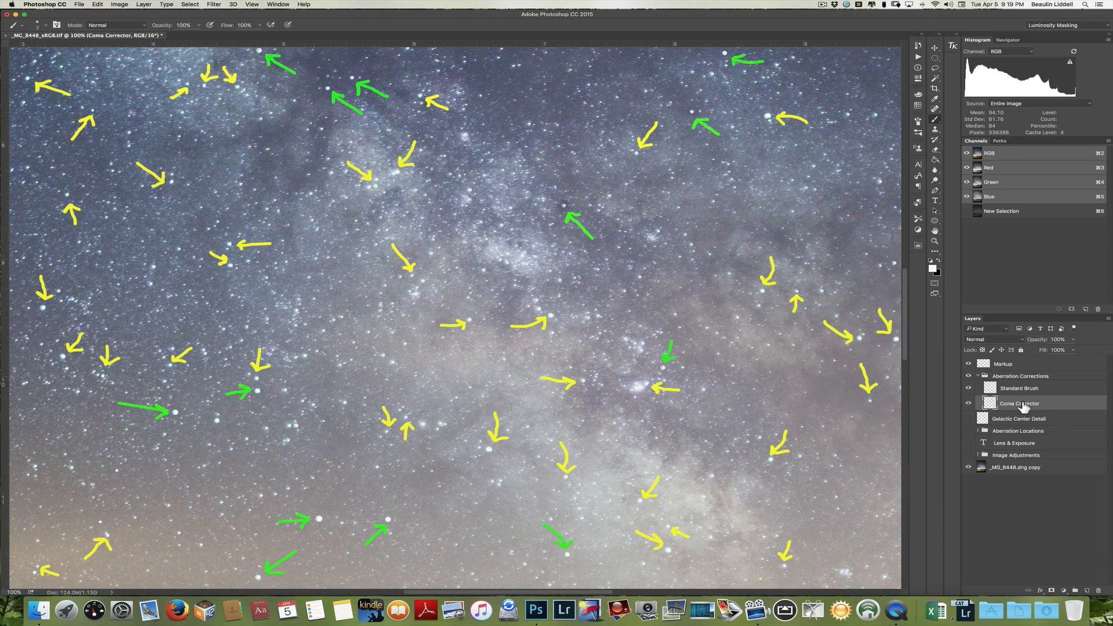
- Set the Coma Corrector layer's opacity to 58% and check the effect against the uncorrected stars
left_click_drag(1041, 344, 1019, 345)
left_click(968, 376)
left_click(969, 377)
left_click(968, 376)
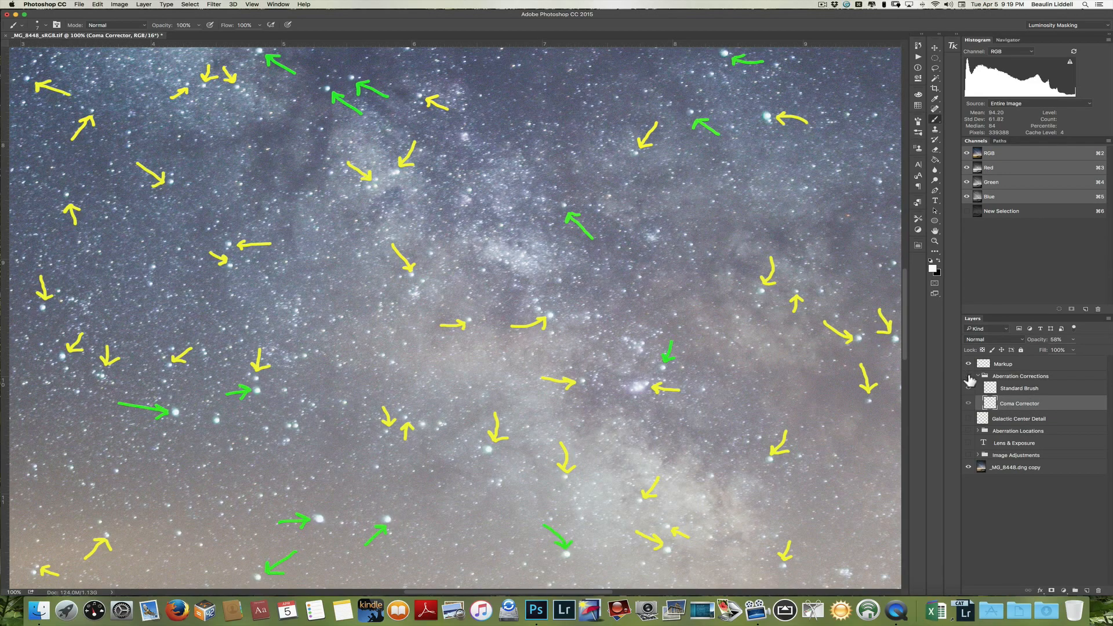
left_click(969, 377)
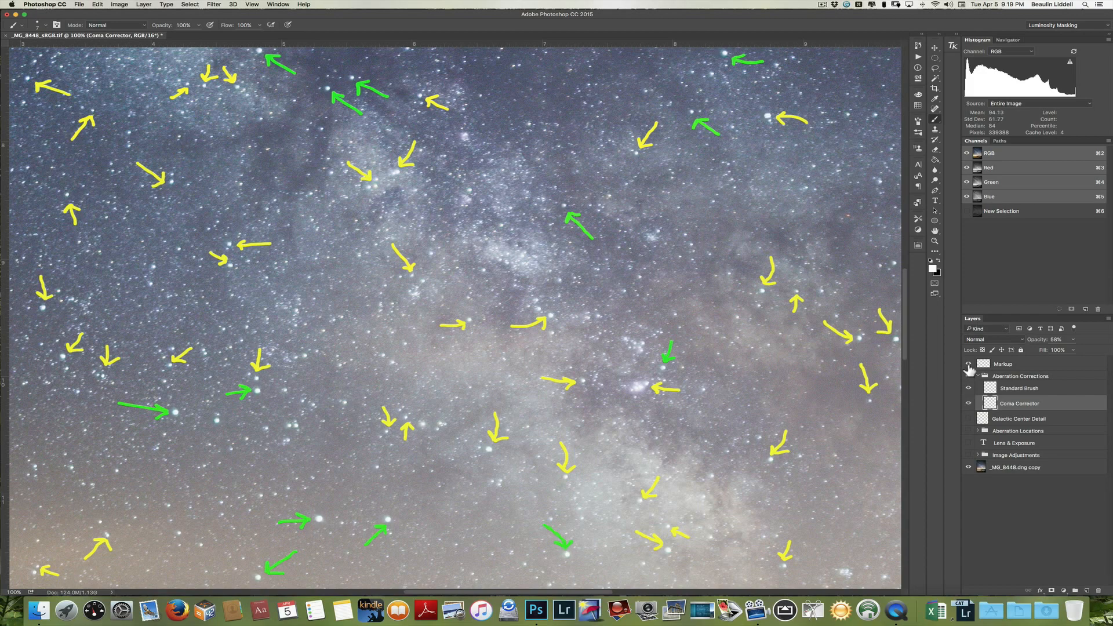
- Hide the Markup arrows and fit the whole Milky Way photo in view
left_click(969, 364)
key("super+0")
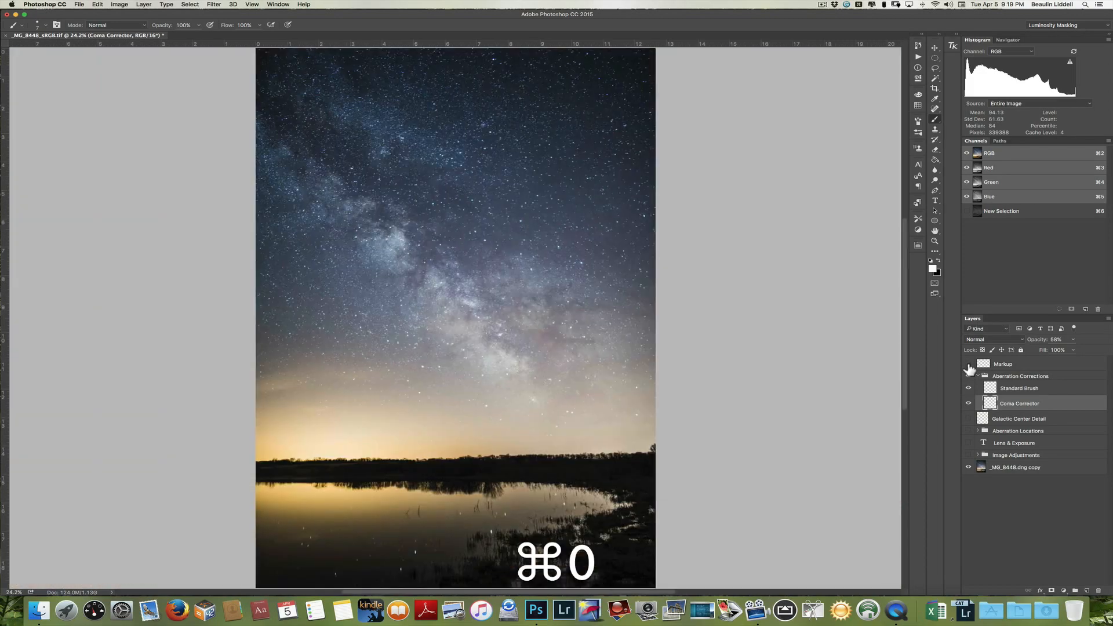